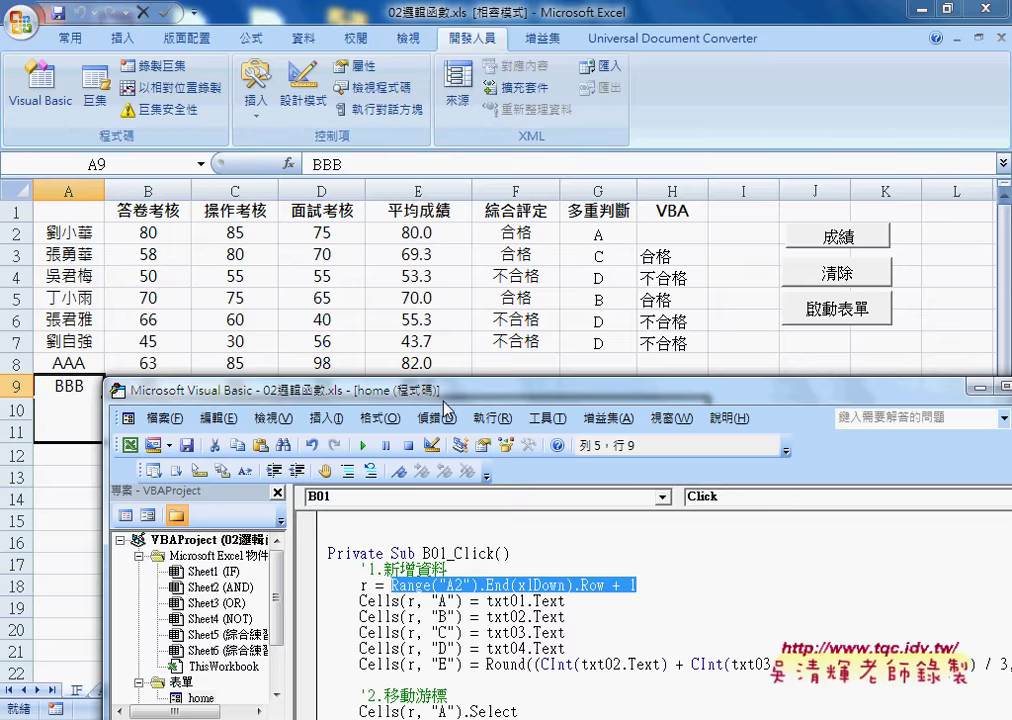
Annotate the code that writes the four form values to the next row and the average formula.
{"action": "left_click_drag", "start_coordinate": [300, 390], "coordinate": [371, 160]}
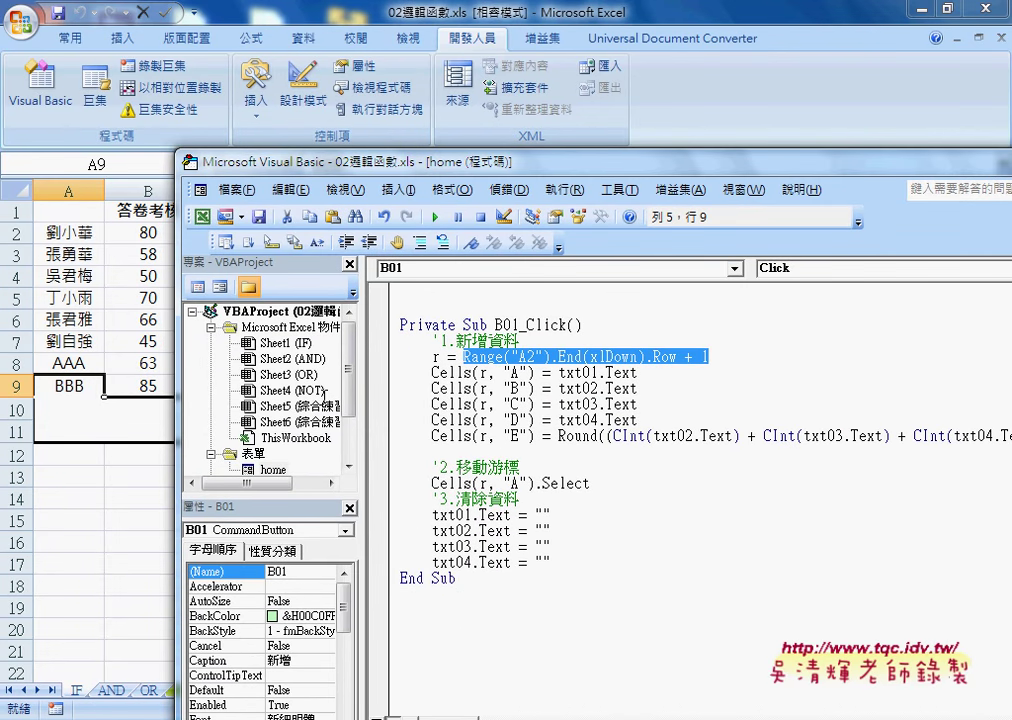
{"action": "left_click_drag", "start_coordinate": [722, 360], "coordinate": [684, 357]}
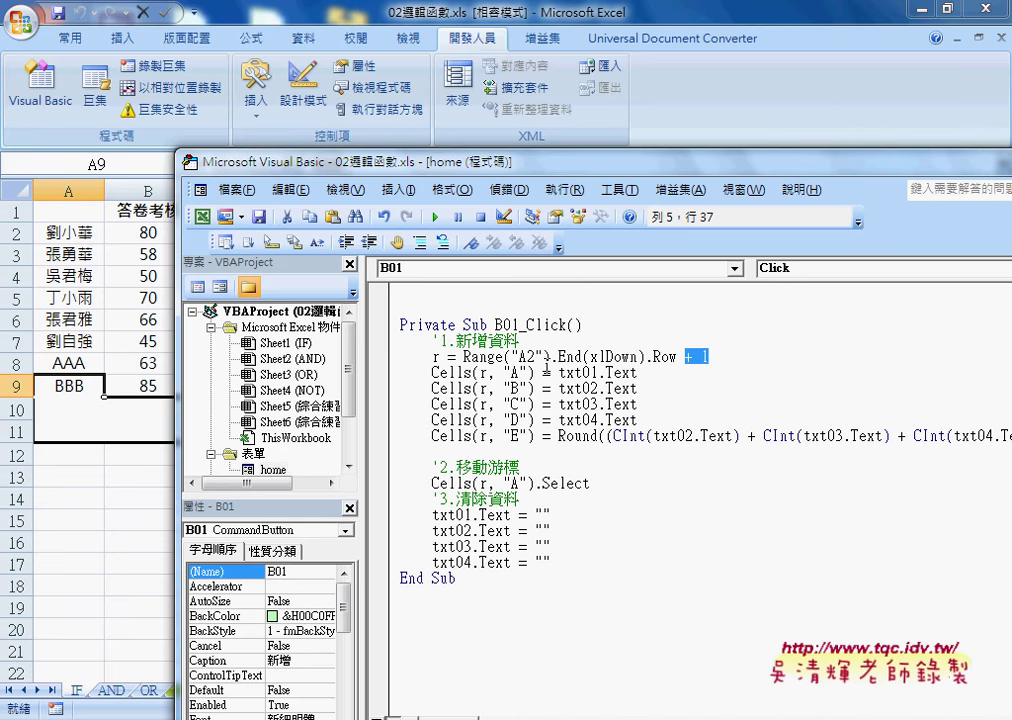
{"action": "left_click_drag", "start_coordinate": [637, 373], "coordinate": [559, 373]}
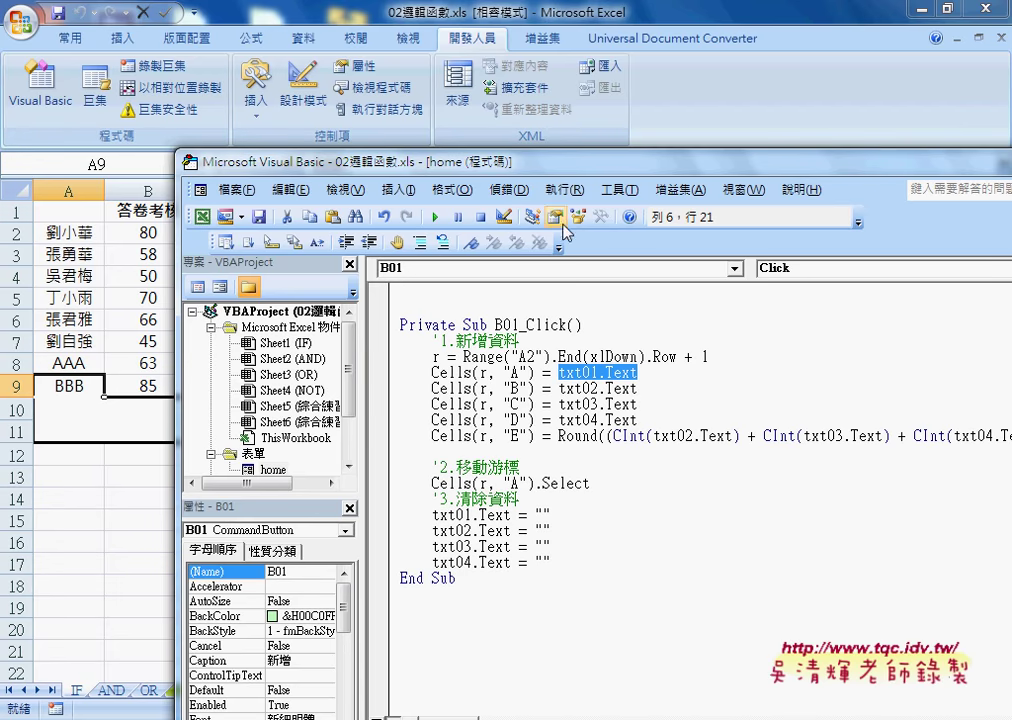
{"action": "left_click_drag", "start_coordinate": [553, 170], "coordinate": [455, 113]}
{"action": "mouse_move", "coordinate": [540, 363]}
{"action": "left_mouse_down"}
{"action": "mouse_move", "coordinate": [322, 336]}
{"action": "mouse_move", "coordinate": [300, 318]}
{"action": "left_mouse_up"}
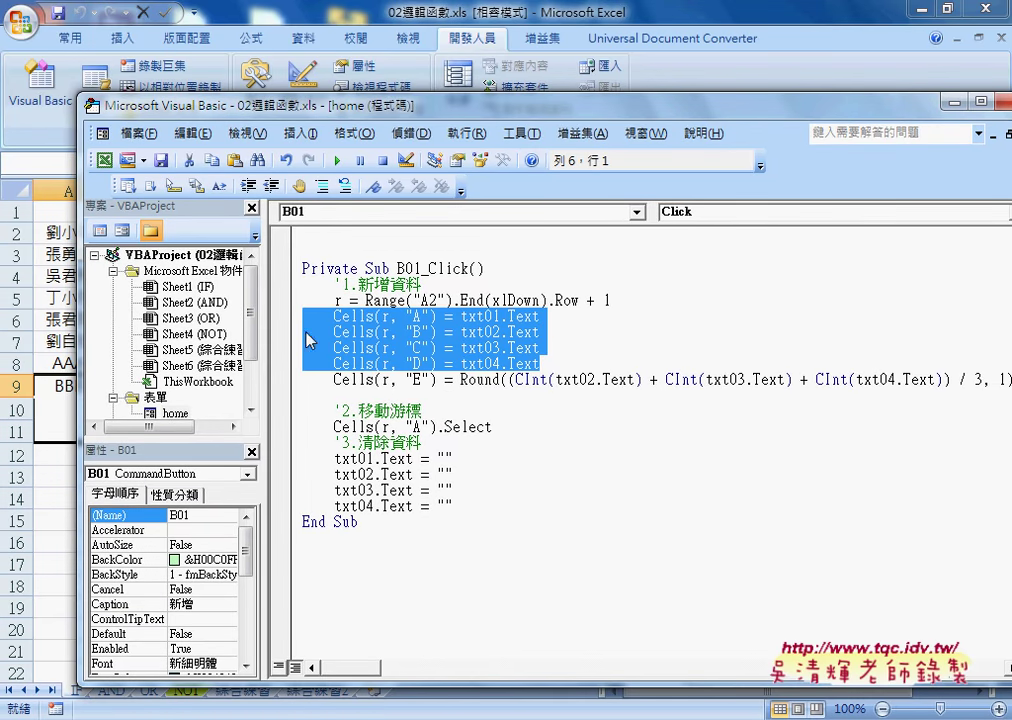
{"action": "mouse_move", "coordinate": [428, 110]}
{"action": "left_mouse_down"}
{"action": "mouse_move", "coordinate": [415, 268]}
{"action": "mouse_move", "coordinate": [427, 414]}
{"action": "left_mouse_up"}
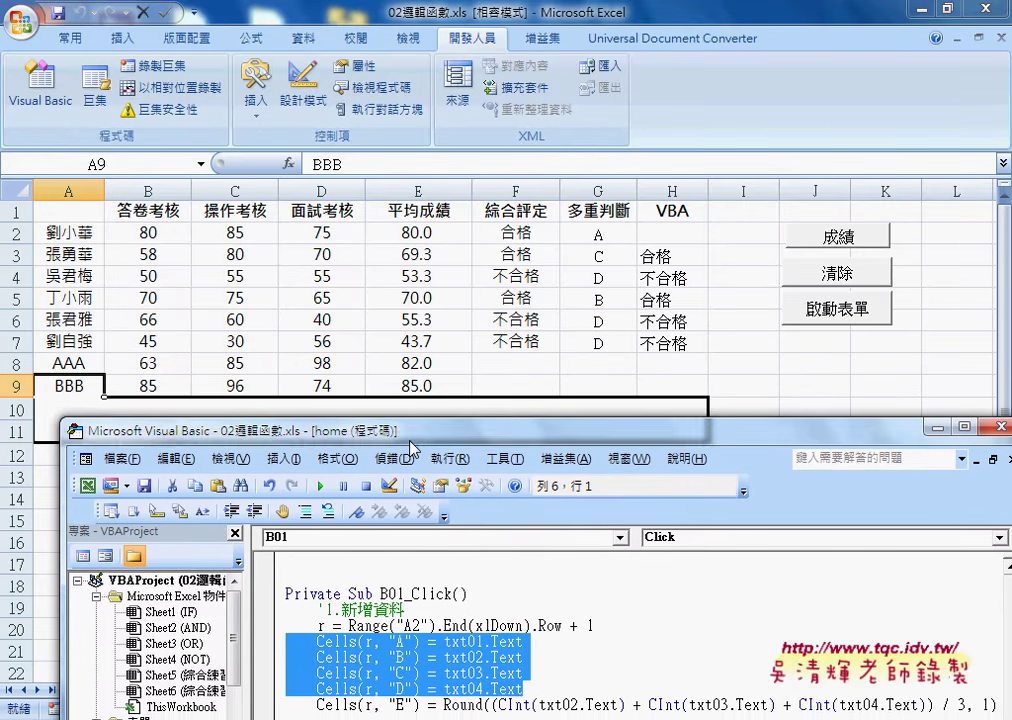
{"action": "mouse_move", "coordinate": [427, 414]}
{"action": "left_mouse_down"}
{"action": "mouse_move", "coordinate": [376, 139]}
{"action": "mouse_move", "coordinate": [381, 109]}
{"action": "left_mouse_up"}
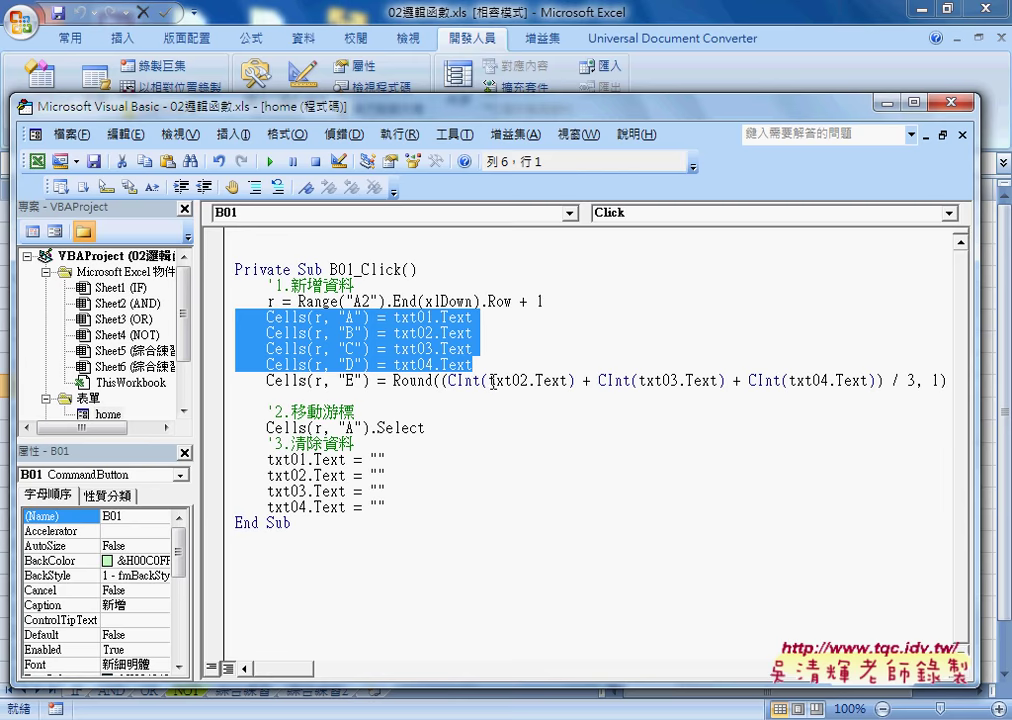
{"action": "left_click_drag", "start_coordinate": [489, 380], "coordinate": [568, 381]}
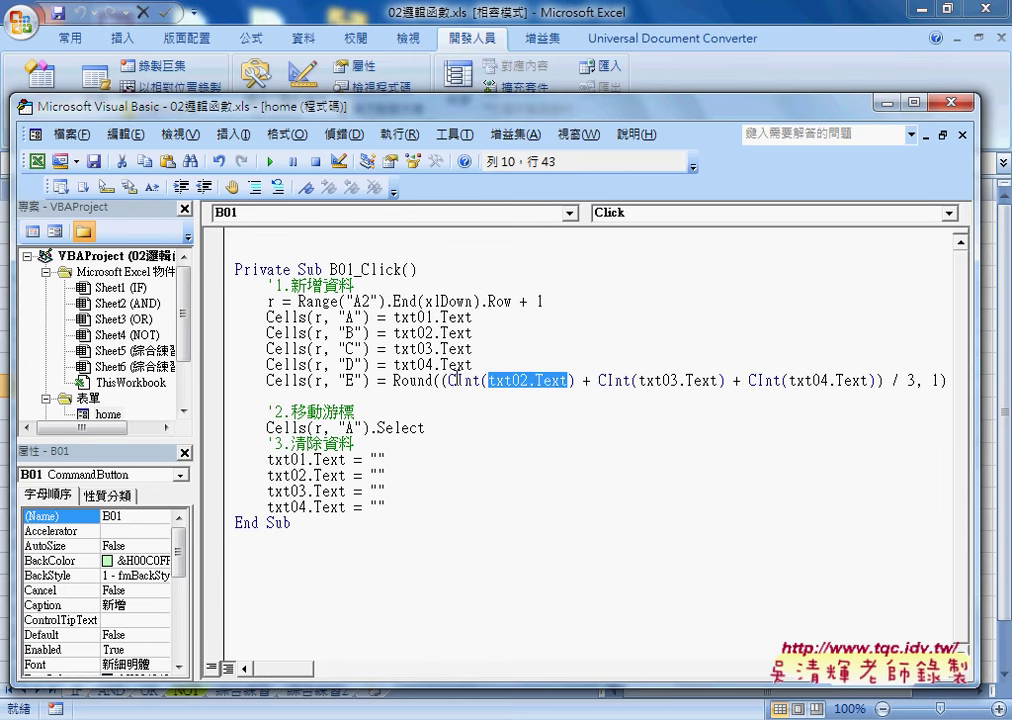
{"action": "left_click_drag", "start_coordinate": [449, 380], "coordinate": [480, 379]}
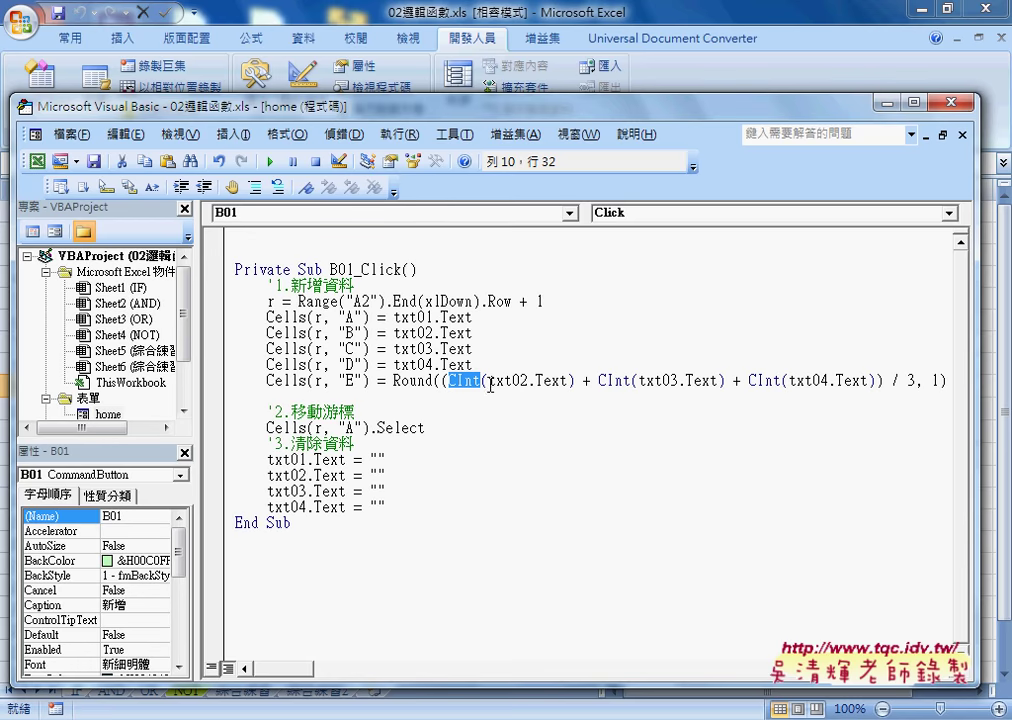
{"action": "left_click_drag", "start_coordinate": [488, 381], "coordinate": [570, 381]}
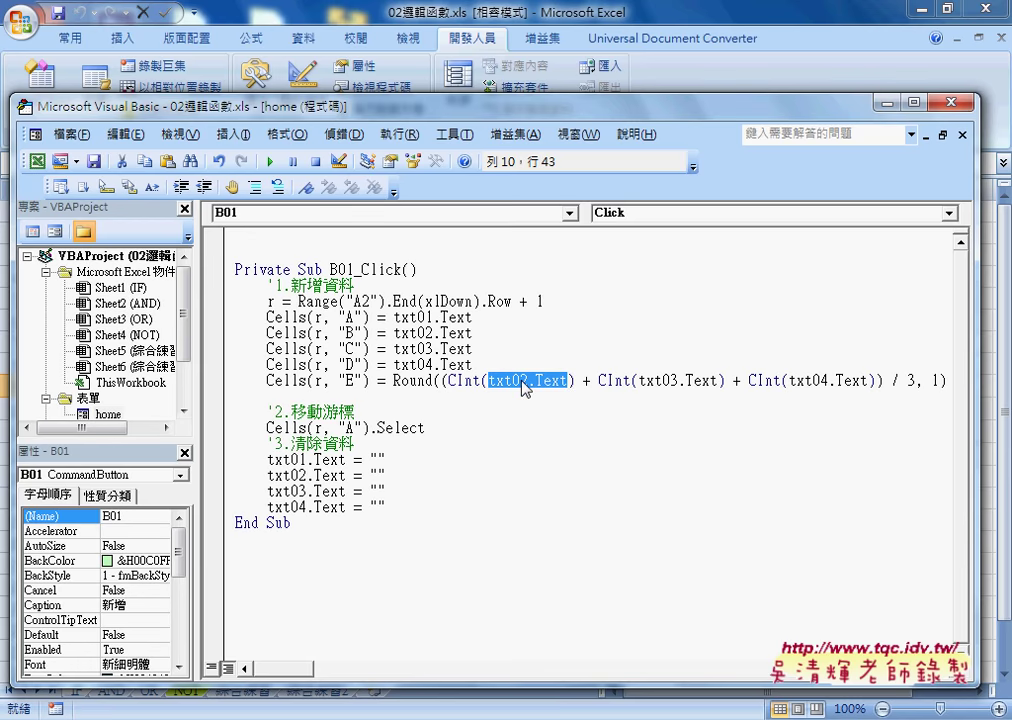
Highlight the CInt(txt02.Text) conversions, the three-score sum and the Round function in the average formula.
{"action": "left_click", "coordinate": [456, 381]}
{"action": "left_click_drag", "start_coordinate": [449, 380], "coordinate": [470, 384]}
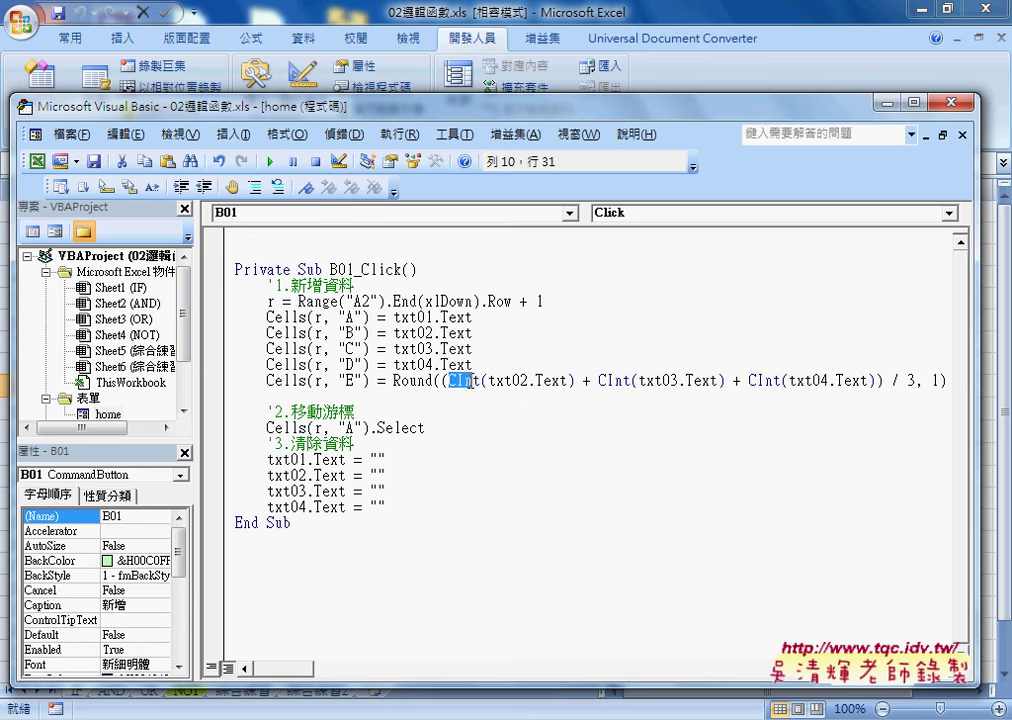
{"action": "left_click", "coordinate": [451, 380]}
{"action": "left_click_drag", "start_coordinate": [451, 380], "coordinate": [483, 380]}
{"action": "left_click", "coordinate": [451, 380]}
{"action": "left_click_drag", "start_coordinate": [451, 380], "coordinate": [456, 380]}
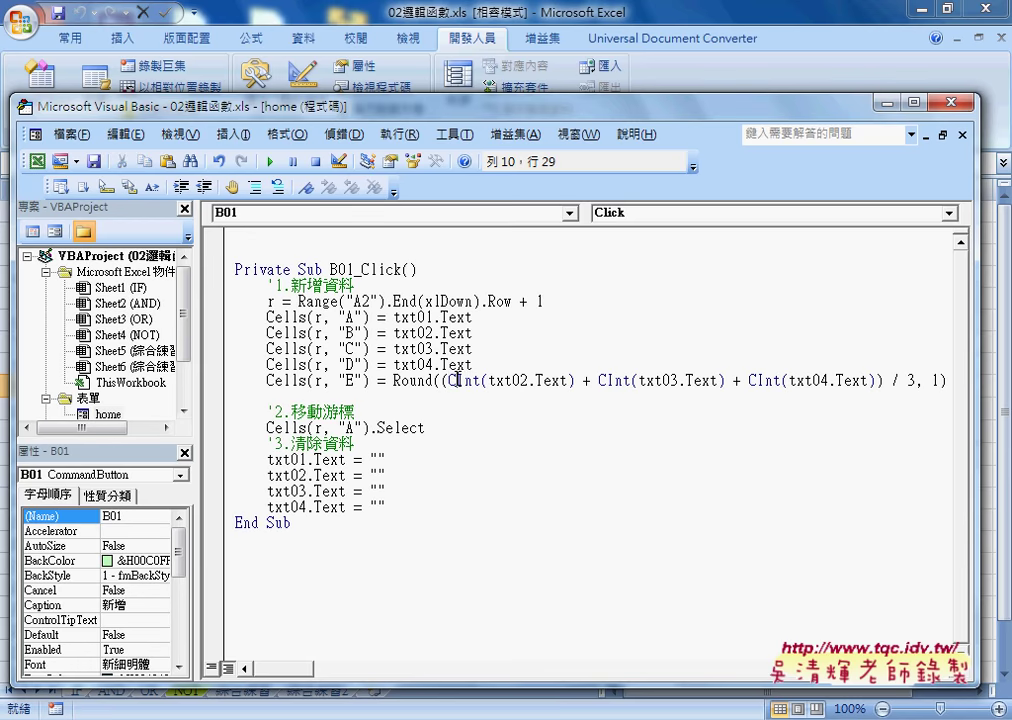
{"action": "left_click_drag", "start_coordinate": [462, 380], "coordinate": [567, 380]}
{"action": "left_click", "coordinate": [491, 380]}
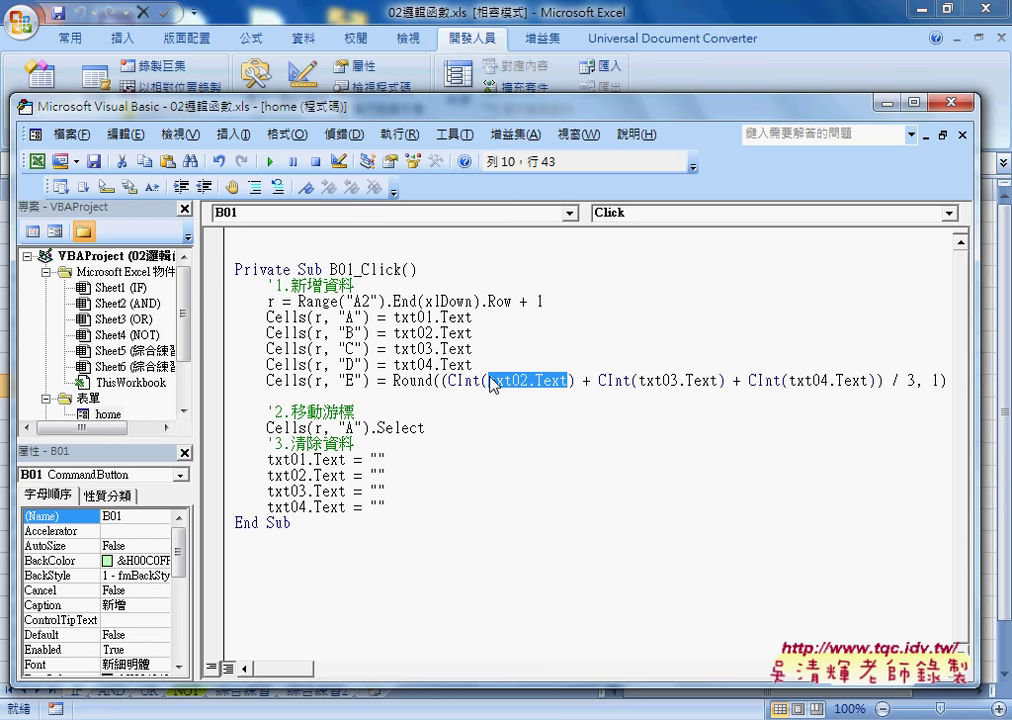
{"action": "left_click_drag", "start_coordinate": [448, 380], "coordinate": [578, 380]}
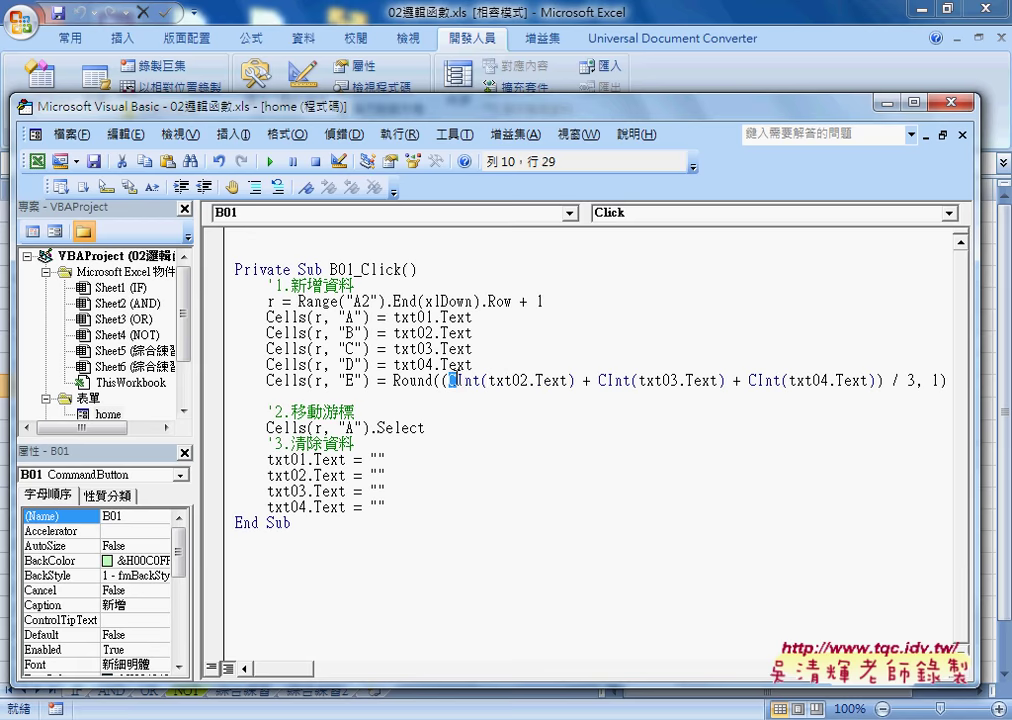
{"action": "left_click", "coordinate": [605, 380]}
{"action": "left_click", "coordinate": [790, 381]}
{"action": "left_click_drag", "start_coordinate": [882, 380], "coordinate": [441, 378]}
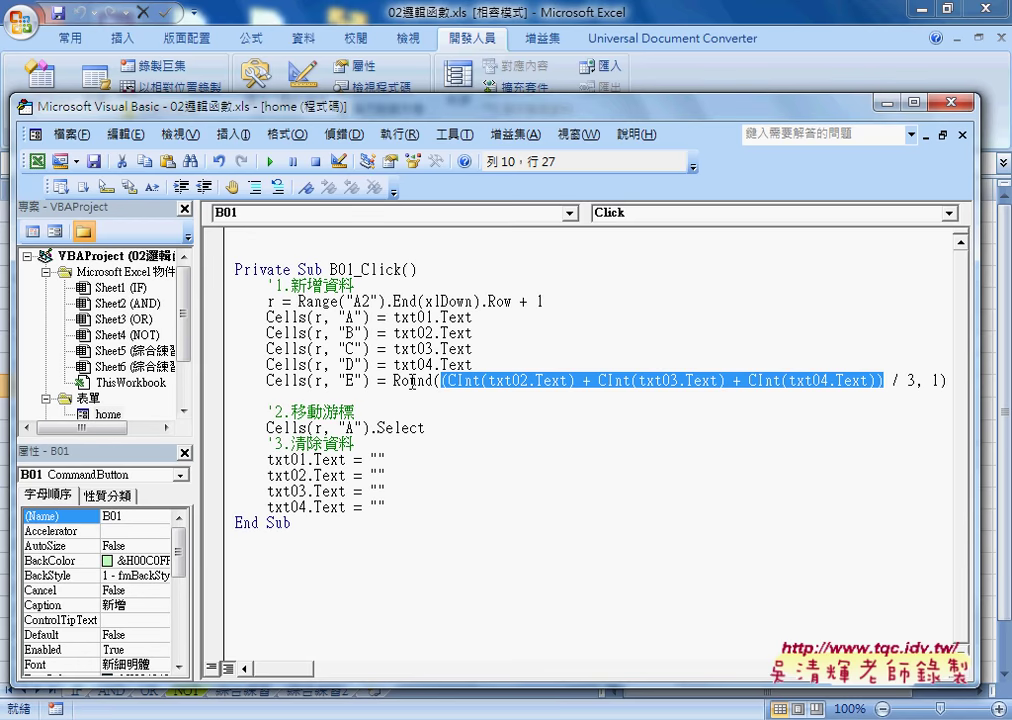
{"action": "left_click_drag", "start_coordinate": [393, 381], "coordinate": [434, 380]}
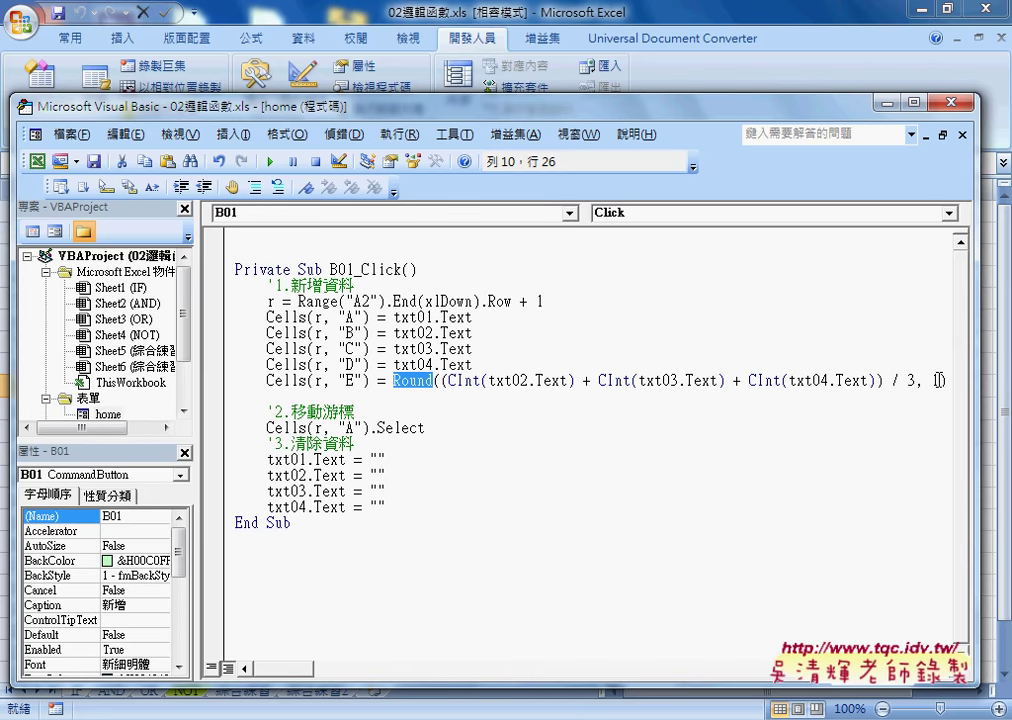
{"action": "left_click", "coordinate": [437, 430]}
Mark BBB in cell A9, the .Select call, Cells(r, "A") and the empty-string resets for txt01–txt04.
{"action": "left_click_drag", "start_coordinate": [434, 118], "coordinate": [633, 120]}
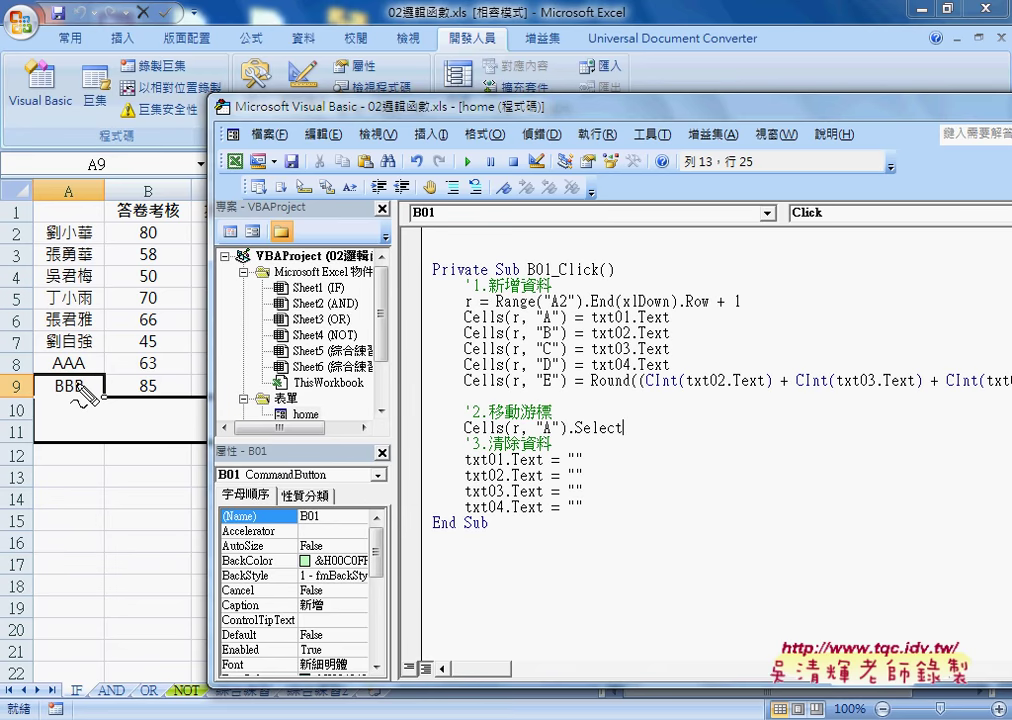
{"action": "mouse_move", "coordinate": [66, 312]}
{"action": "left_mouse_down"}
{"action": "mouse_move", "coordinate": [63, 352]}
{"action": "mouse_move", "coordinate": [82, 398]}
{"action": "left_mouse_up"}
{"action": "left_click_drag", "start_coordinate": [46, 342], "coordinate": [100, 340]}
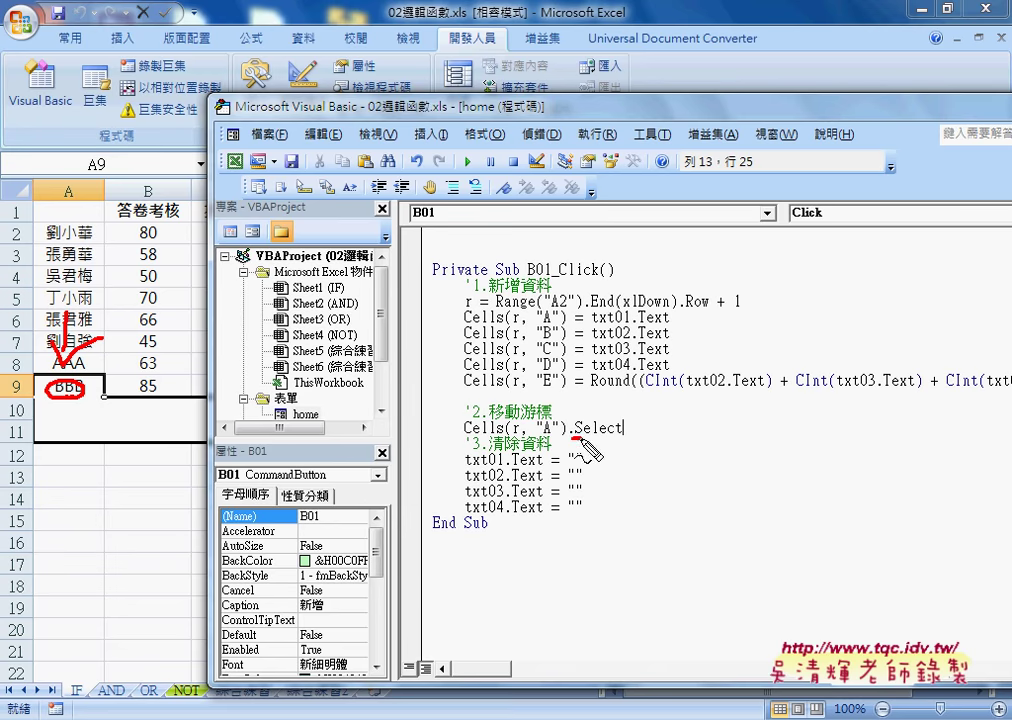
{"action": "left_click_drag", "start_coordinate": [574, 437], "coordinate": [621, 436]}
{"action": "left_click_drag", "start_coordinate": [506, 436], "coordinate": [522, 434]}
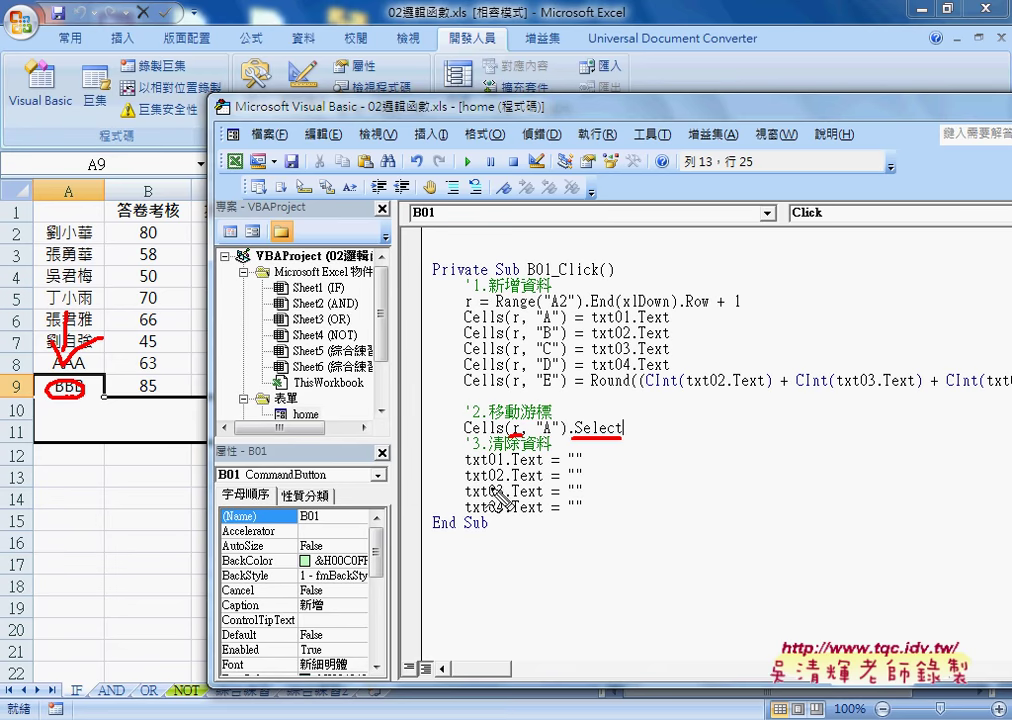
{"action": "mouse_move", "coordinate": [568, 467]}
{"action": "left_mouse_down"}
{"action": "mouse_move", "coordinate": [583, 466]}
{"action": "mouse_move", "coordinate": [588, 511]}
{"action": "left_mouse_up"}
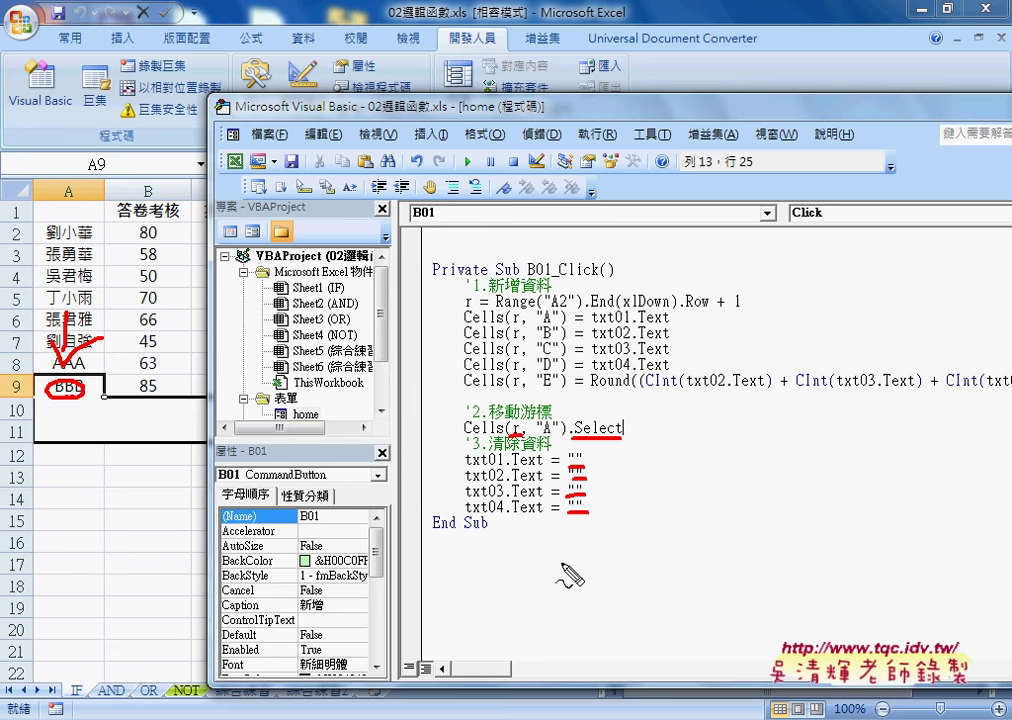
{"action": "mouse_move", "coordinate": [535, 573]}
{"action": "left_mouse_down"}
{"action": "mouse_move", "coordinate": [405, 302]}
{"action": "mouse_move", "coordinate": [639, 549]}
{"action": "mouse_move", "coordinate": [548, 563]}
{"action": "left_mouse_up"}
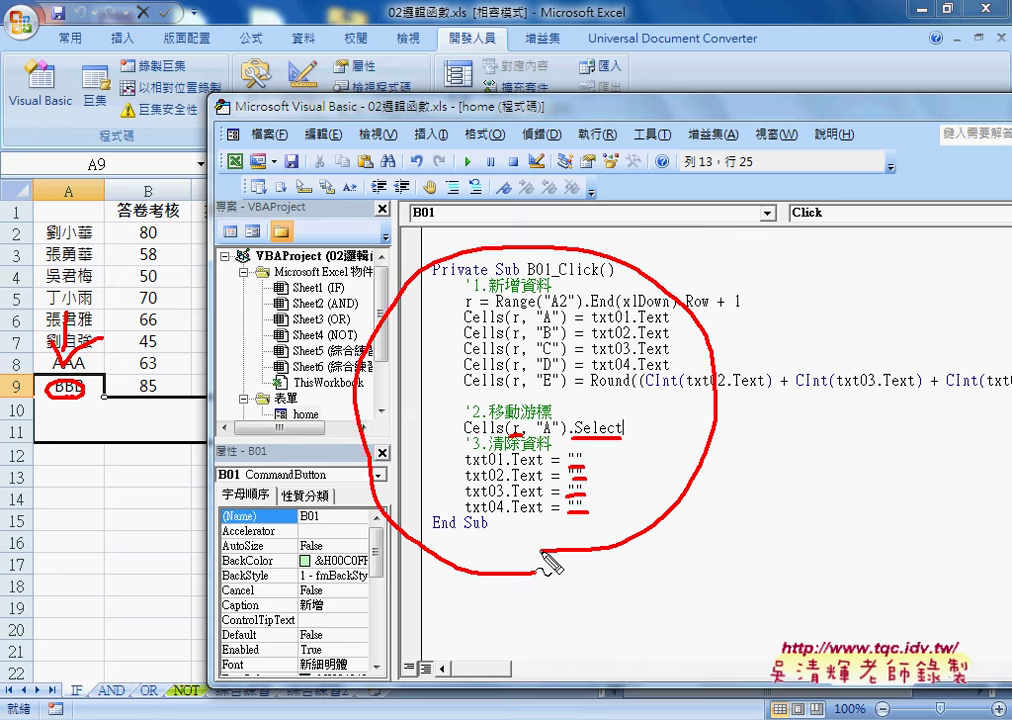
Clear the pen marks and show the home form's design view with the 姓名 text box selected.
{"action": "key", "text": "Escape"}
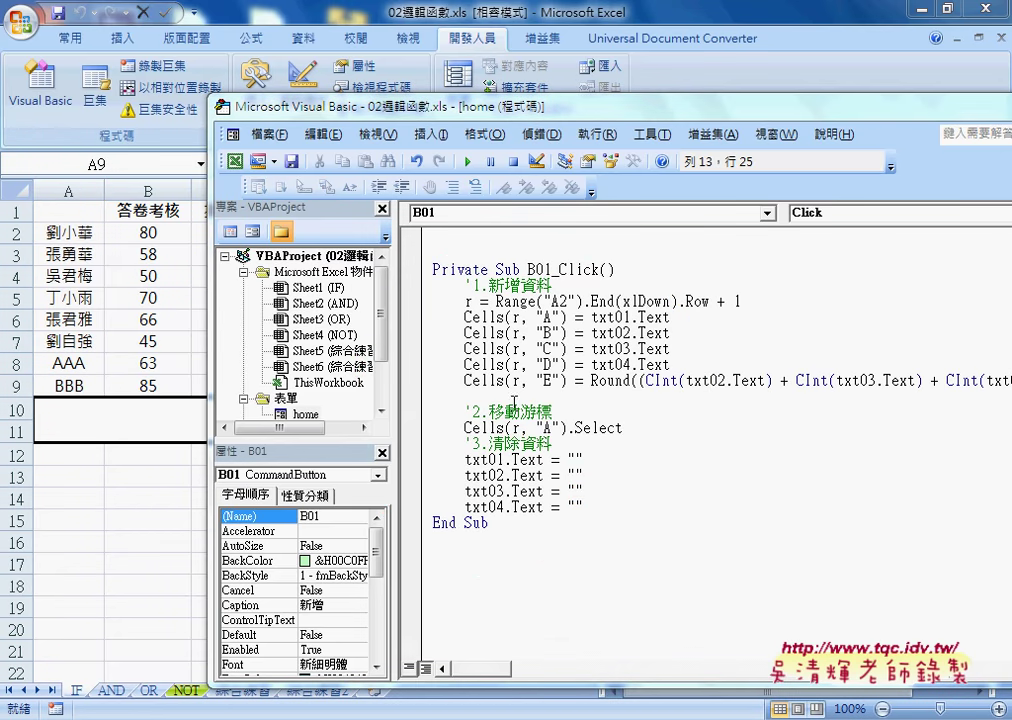
{"action": "key", "text": "shift+F7"}
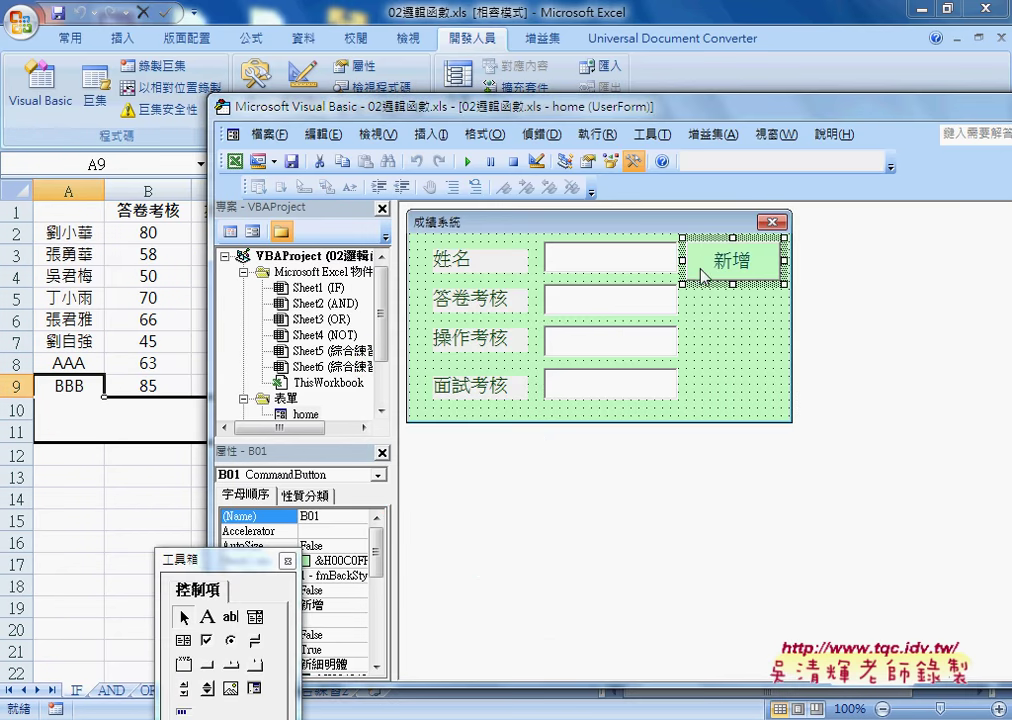
{"action": "left_click", "coordinate": [605, 263]}
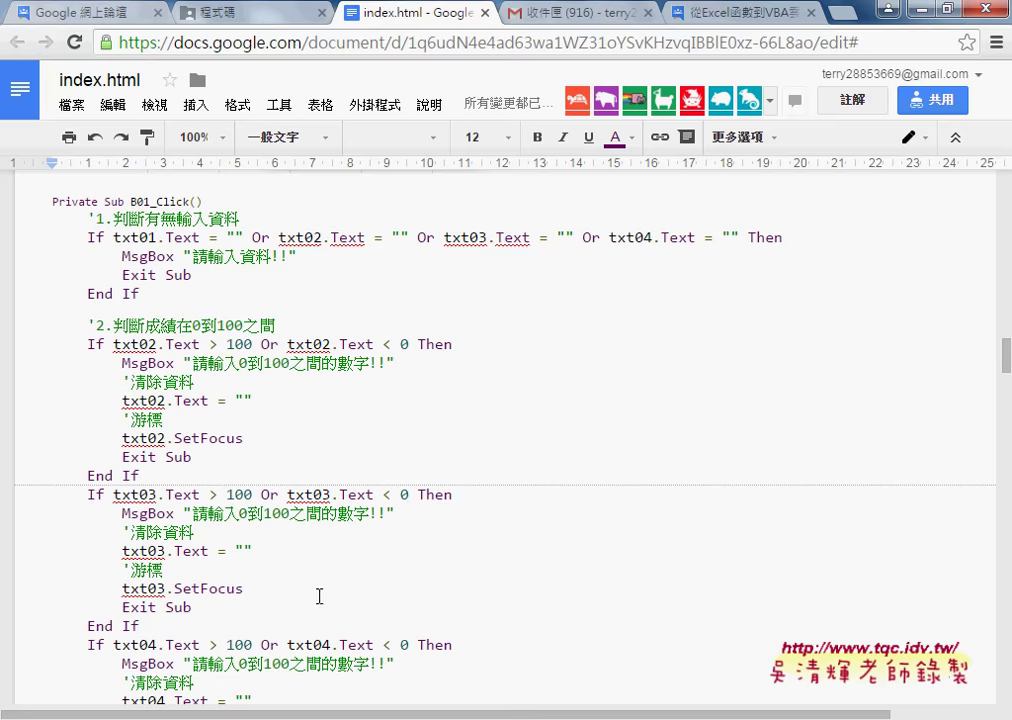
Scroll index.html to B01_Click and select the '1.判斷有無輸入資料 If…End If block.
{"action": "scroll", "coordinate": [318, 596], "scroll_direction": "up", "scroll_amount": 1}
{"action": "scroll", "coordinate": [318, 596], "scroll_direction": "up", "scroll_amount": 1}
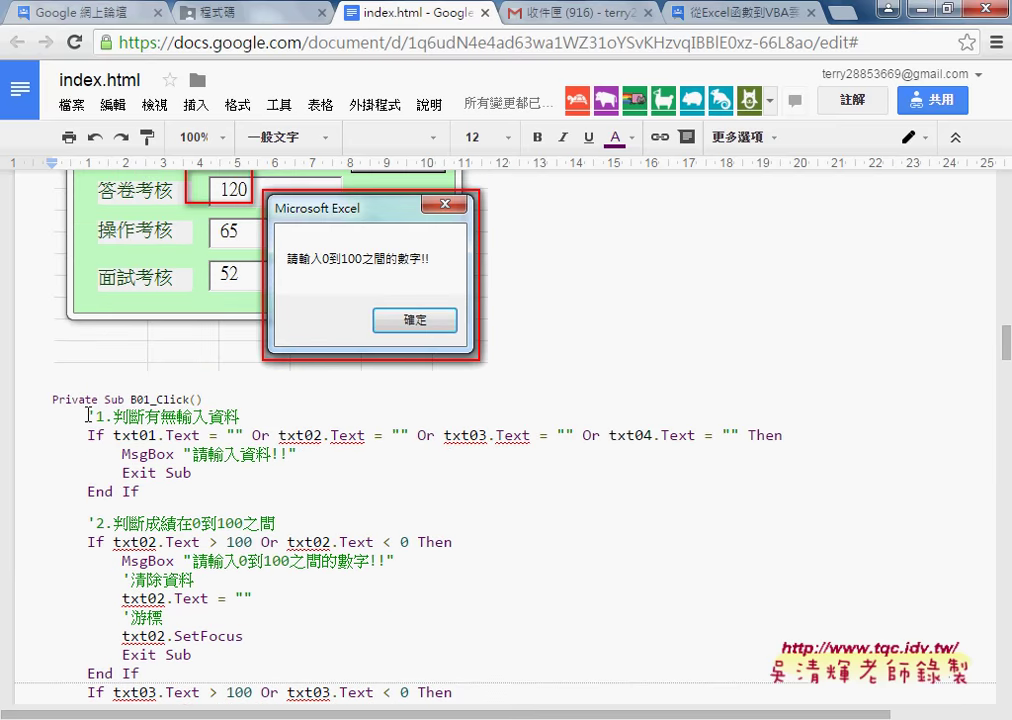
{"action": "scroll", "coordinate": [145, 425], "scroll_direction": "up", "scroll_amount": 2}
{"action": "scroll", "coordinate": [140, 429], "scroll_direction": "up", "scroll_amount": 2}
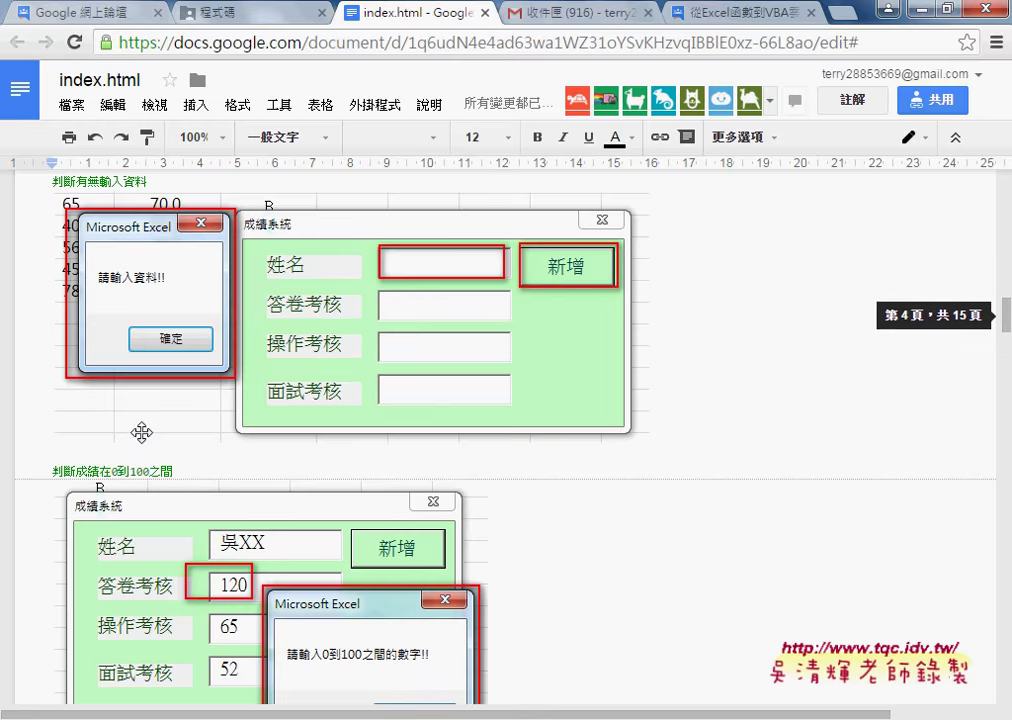
{"action": "scroll", "coordinate": [140, 432], "scroll_direction": "down", "scroll_amount": 2}
{"action": "scroll", "coordinate": [140, 432], "scroll_direction": "down", "scroll_amount": 2}
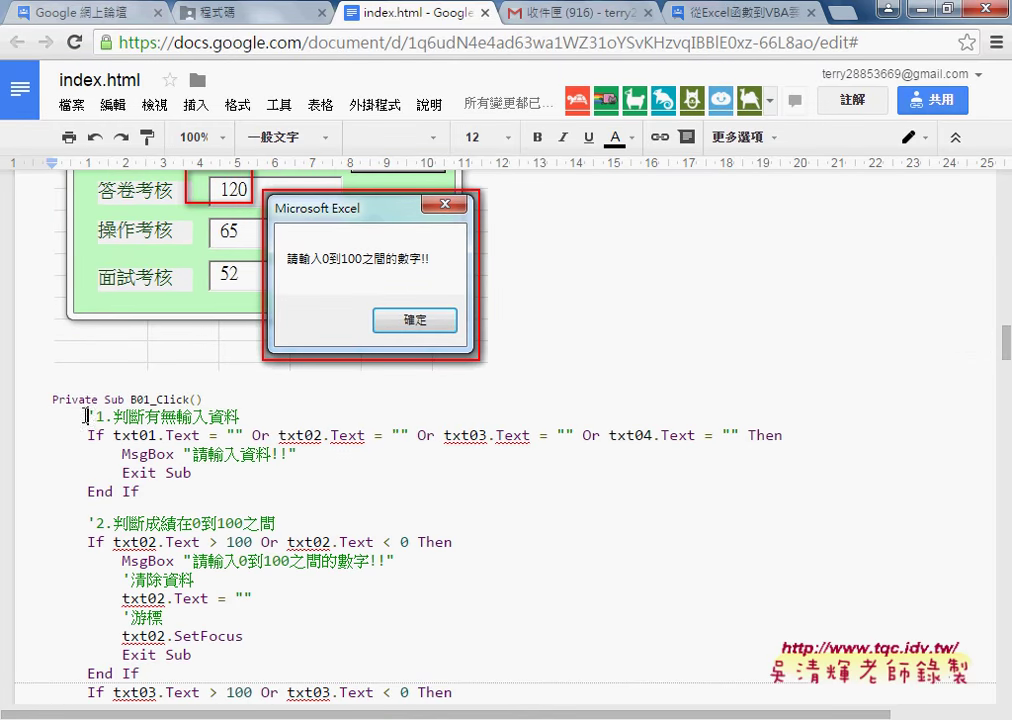
{"action": "mouse_move", "coordinate": [90, 416]}
{"action": "left_mouse_down"}
{"action": "mouse_move", "coordinate": [255, 420]}
{"action": "mouse_move", "coordinate": [248, 490]}
{"action": "left_mouse_up"}
{"action": "key", "text": "ctrl+c"}
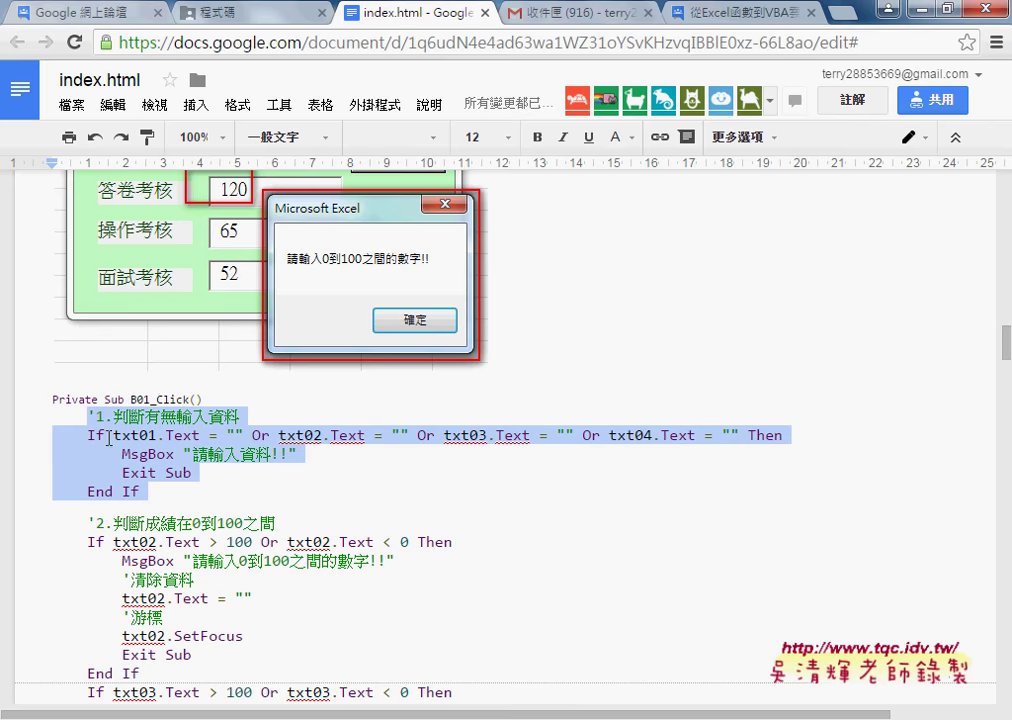
Paste the empty-input If block on a new line right after Private Sub B01_Click().
{"action": "mouse_move", "coordinate": [440, 693]}
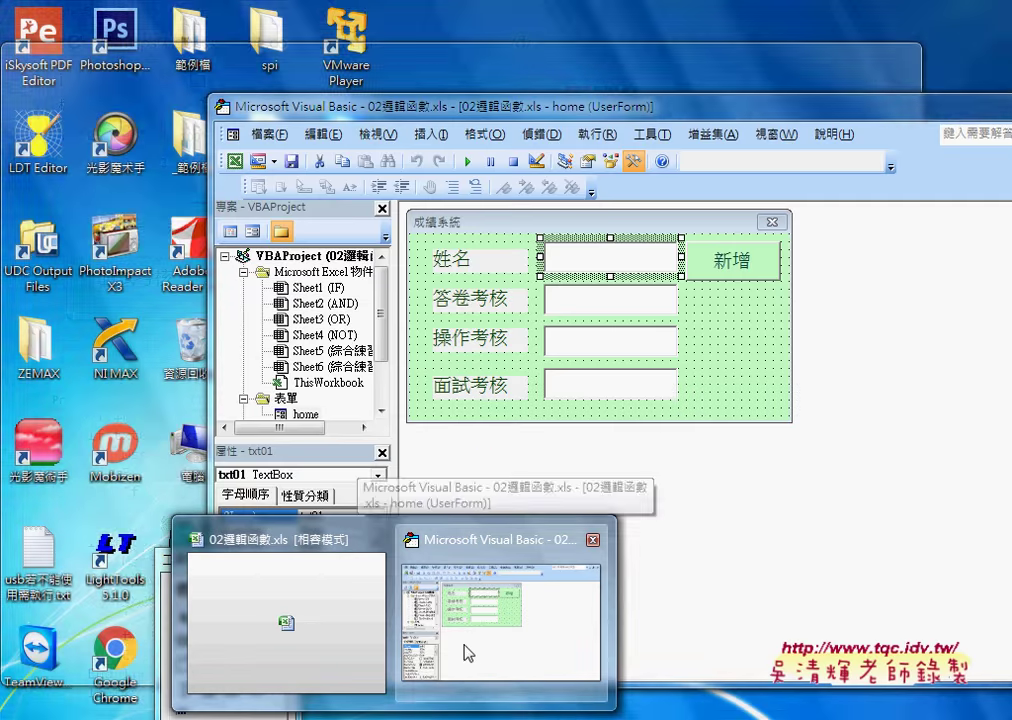
{"action": "left_click", "coordinate": [465, 652]}
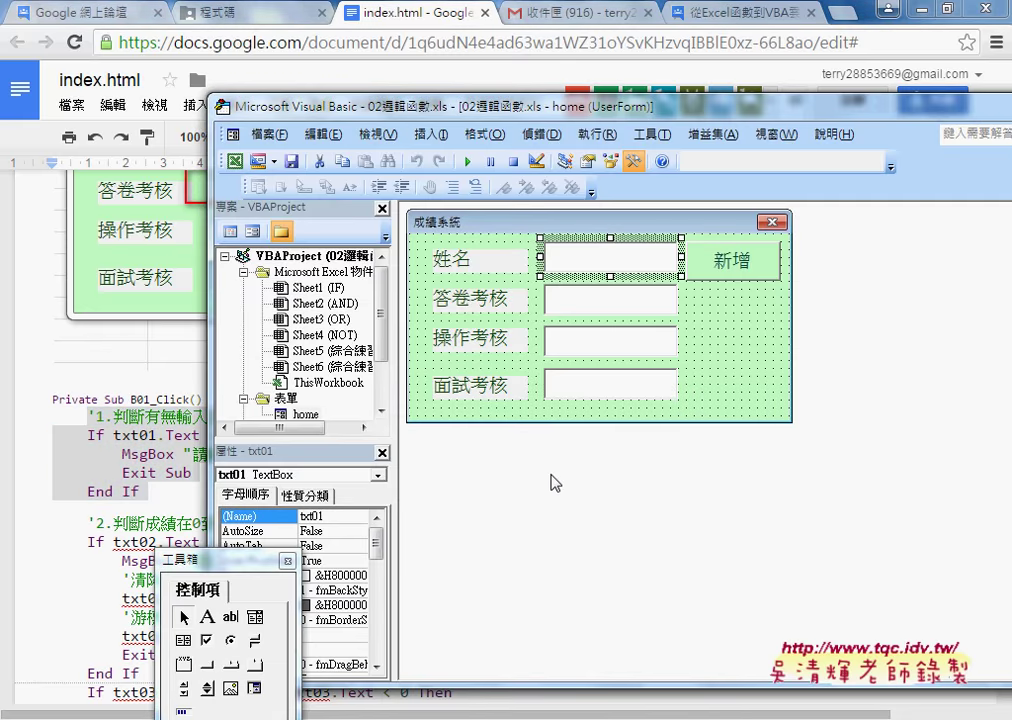
{"action": "double_click", "coordinate": [732, 260]}
{"action": "mouse_move", "coordinate": [430, 104]}
{"action": "left_mouse_down"}
{"action": "mouse_move", "coordinate": [449, 83]}
{"action": "mouse_move", "coordinate": [361, 66]}
{"action": "left_mouse_up"}
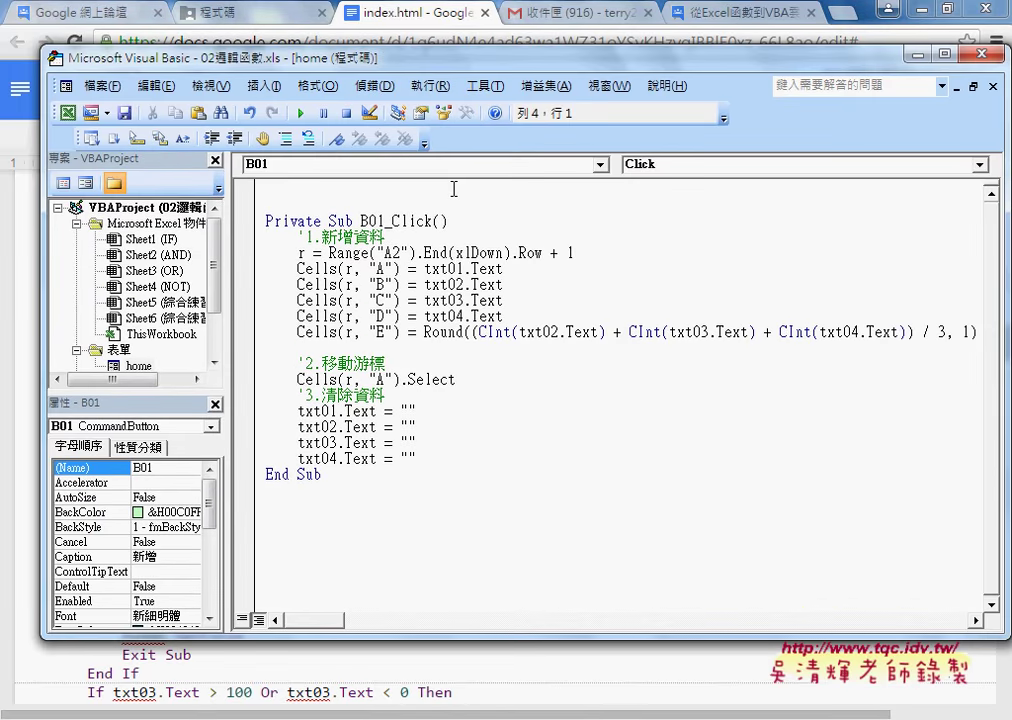
{"action": "left_click", "coordinate": [453, 221]}
{"action": "key", "text": "Return"}
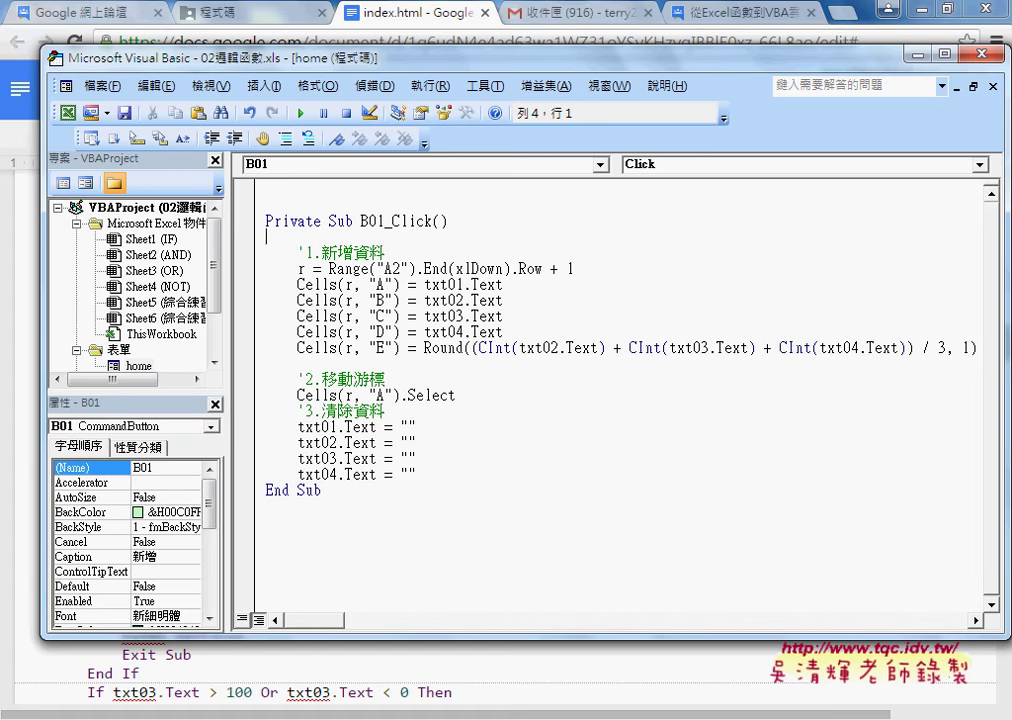
{"action": "key", "text": "ctrl+v"}
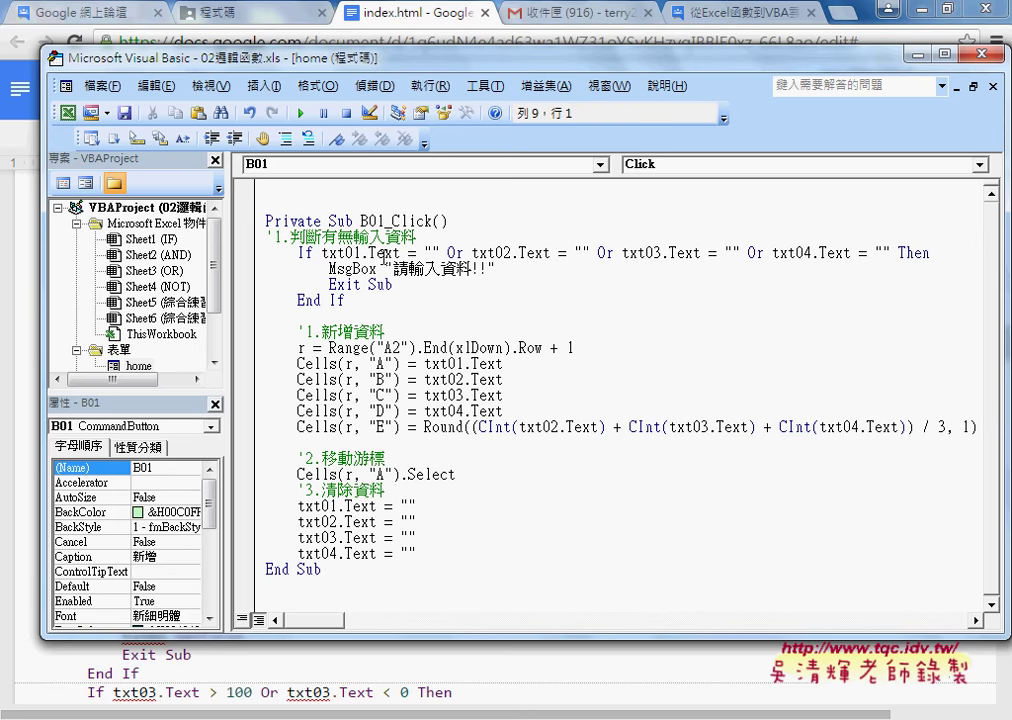
{"action": "left_click_drag", "start_coordinate": [321, 253], "coordinate": [356, 253]}
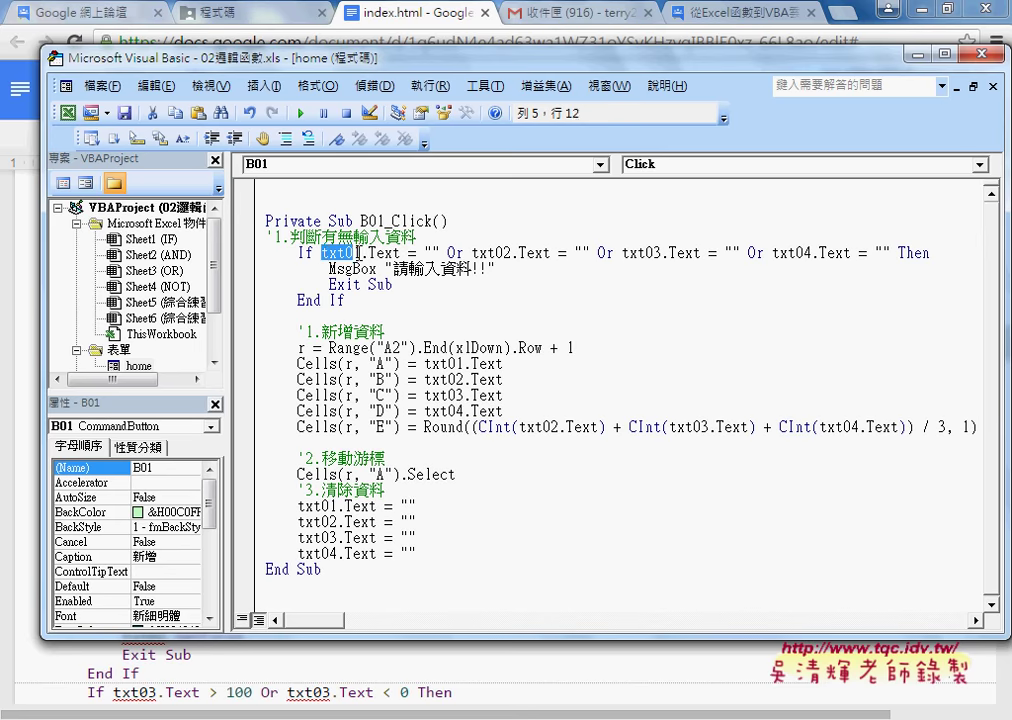
{"action": "left_click", "coordinate": [364, 253]}
{"action": "left_click", "coordinate": [451, 253]}
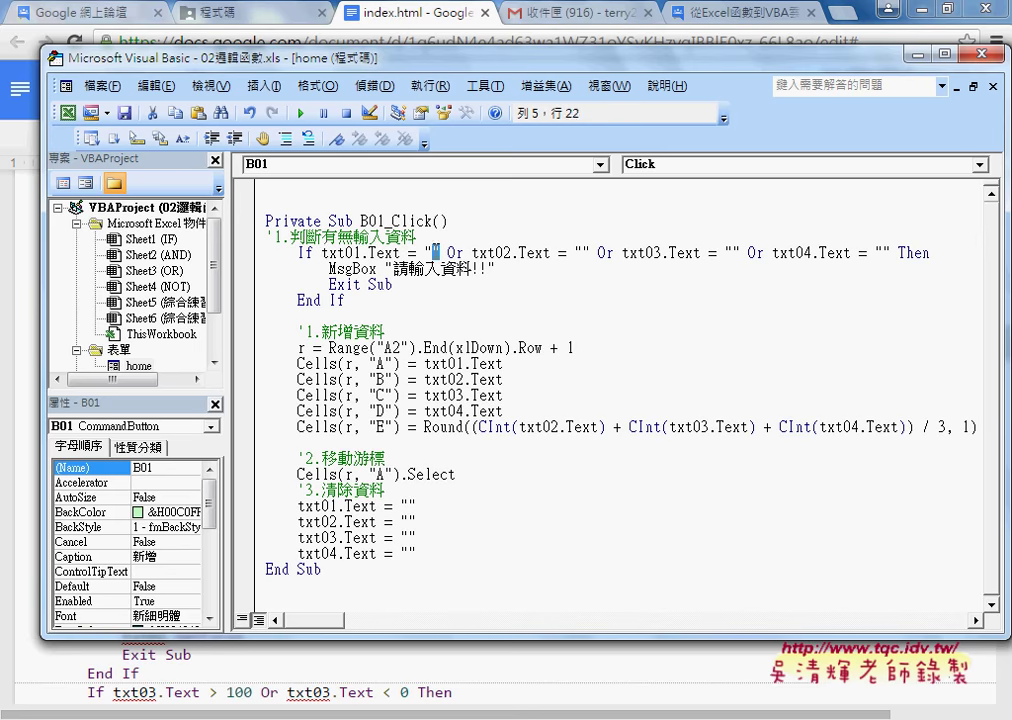
{"action": "left_click_drag", "start_coordinate": [437, 253], "coordinate": [321, 253]}
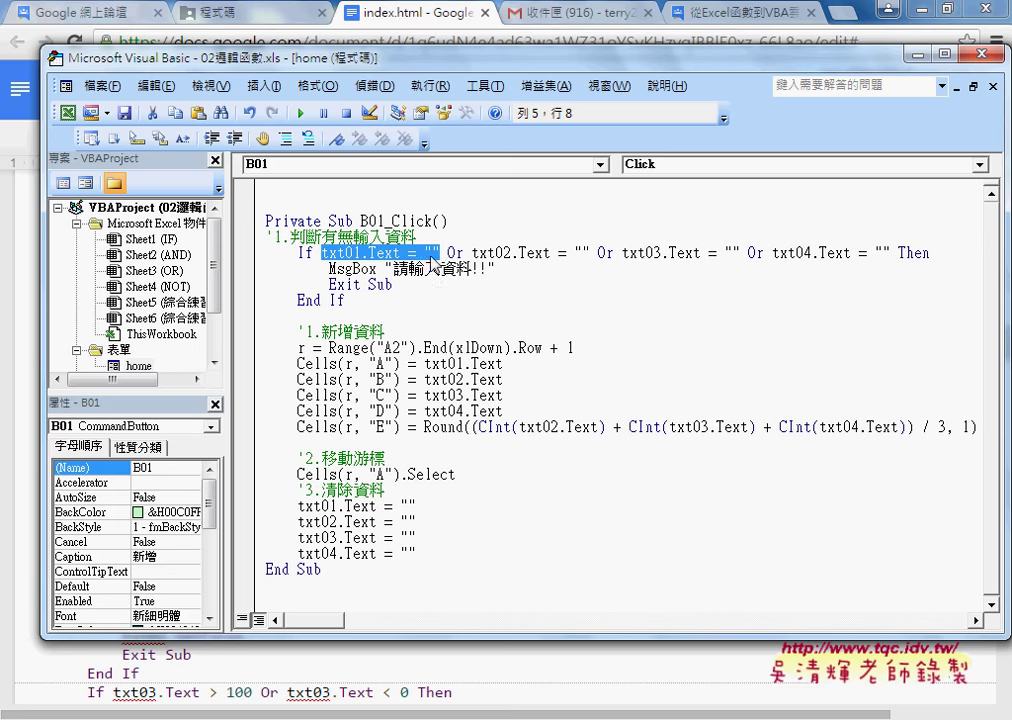
{"action": "left_click_drag", "start_coordinate": [447, 253], "coordinate": [466, 253]}
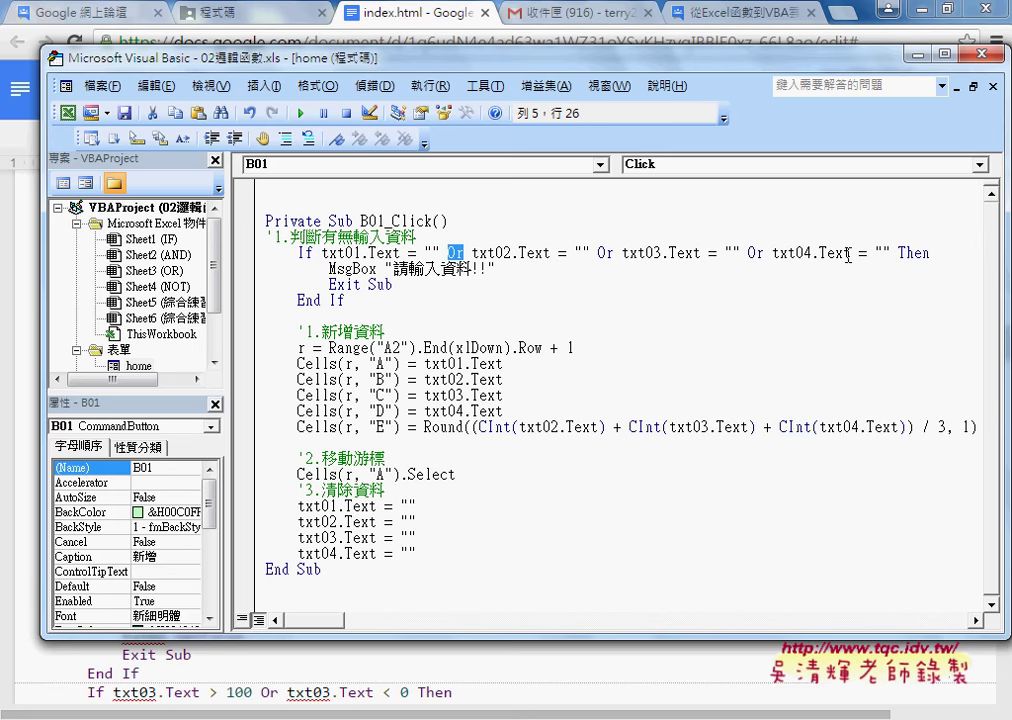
{"action": "left_click", "coordinate": [446, 252]}
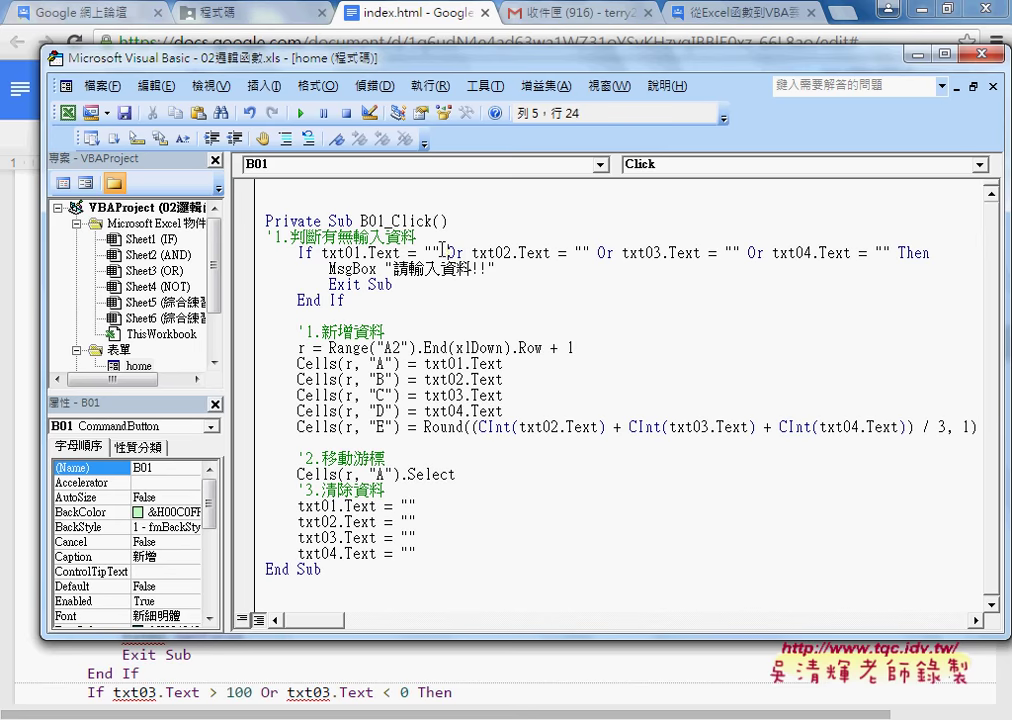
{"action": "left_click", "coordinate": [466, 252]}
{"action": "left_click_drag", "start_coordinate": [890, 252], "coordinate": [316, 252]}
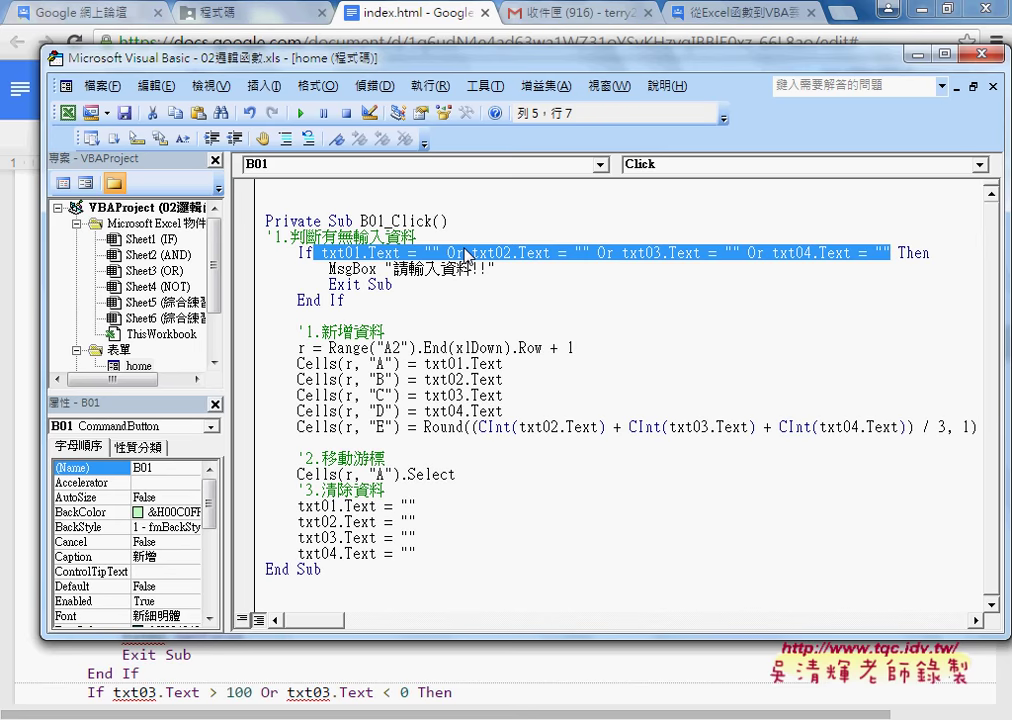
{"action": "left_click", "coordinate": [907, 254]}
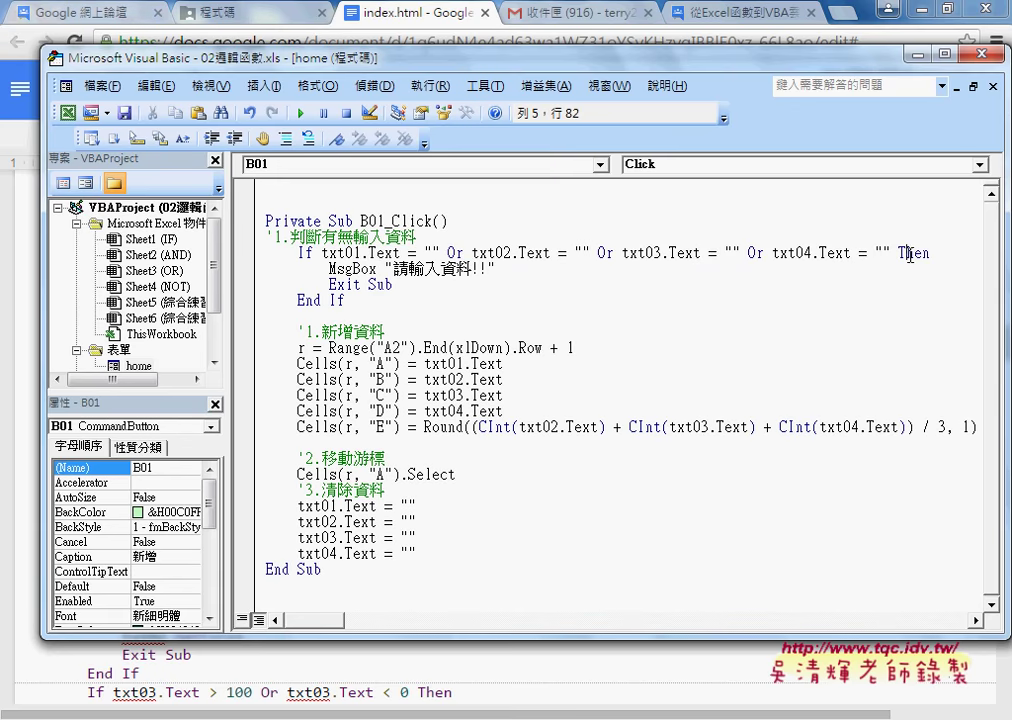
{"action": "left_click_drag", "start_coordinate": [330, 268], "coordinate": [377, 268]}
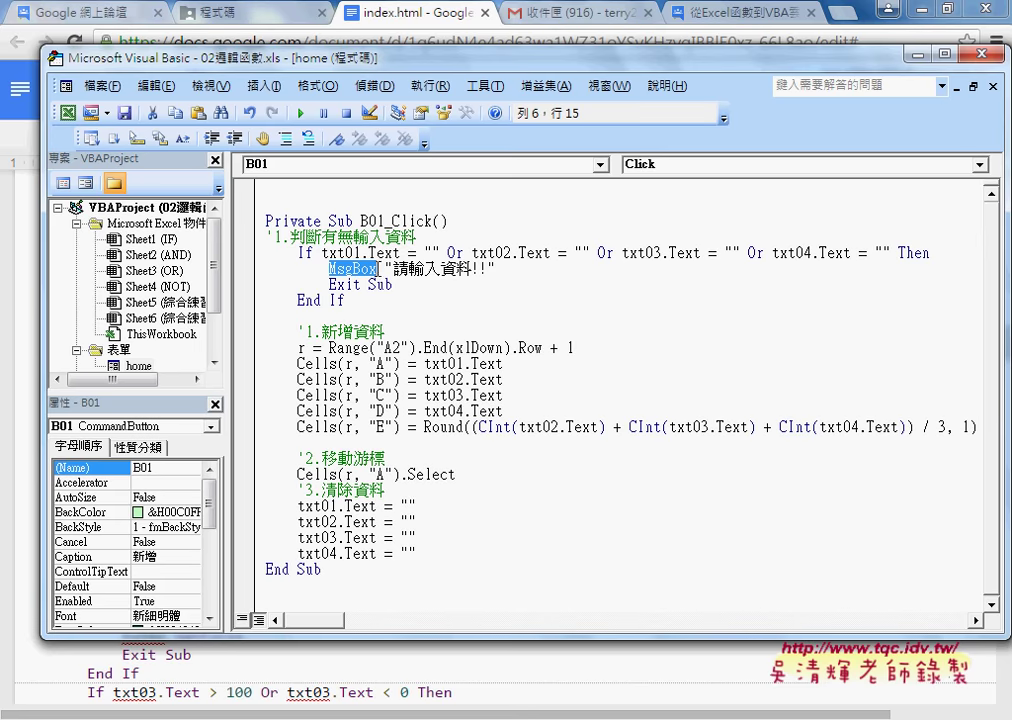
{"action": "left_click_drag", "start_coordinate": [384, 268], "coordinate": [503, 268]}
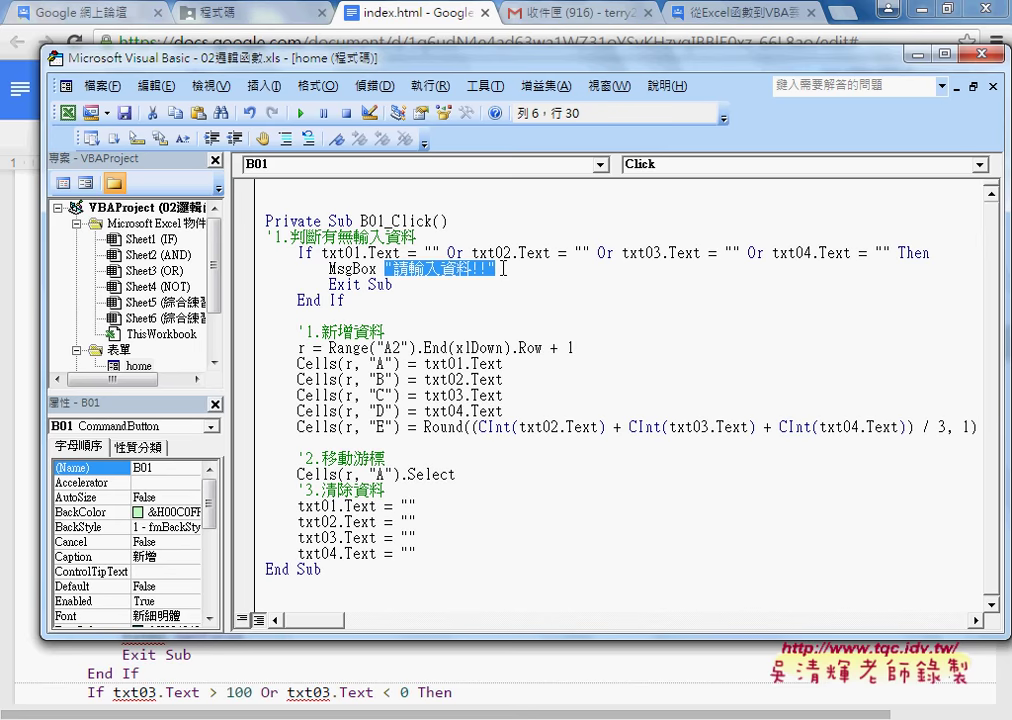
{"action": "left_click_drag", "start_coordinate": [329, 284], "coordinate": [398, 284]}
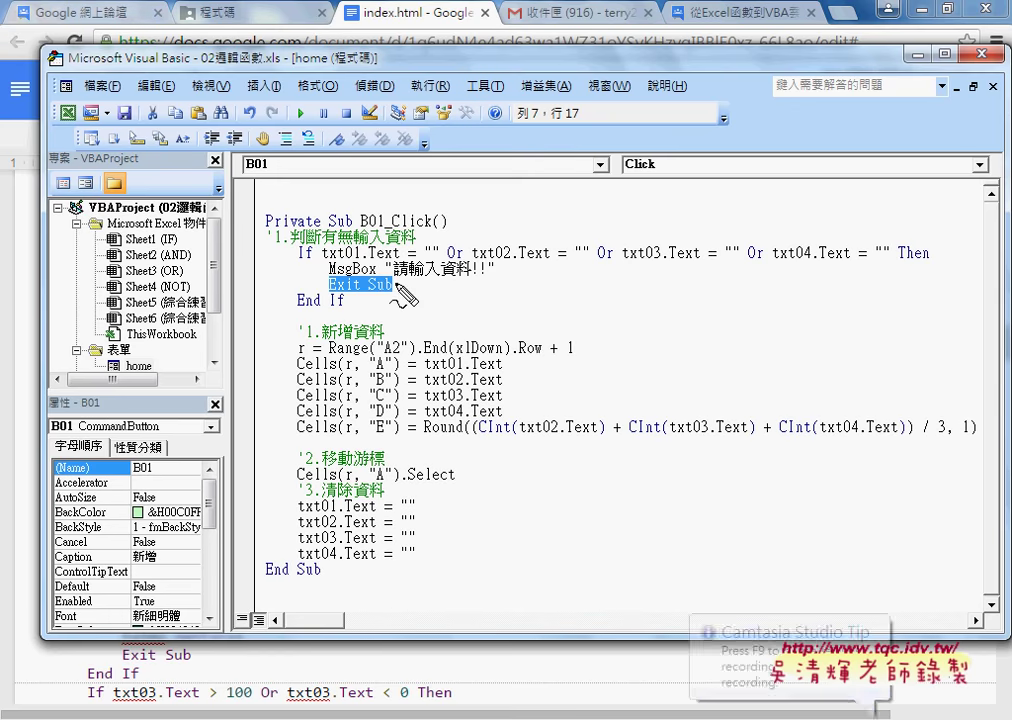
{"action": "mouse_move", "coordinate": [405, 295]}
{"action": "left_mouse_down"}
{"action": "mouse_move", "coordinate": [352, 345]}
{"action": "mouse_move", "coordinate": [265, 292]}
{"action": "left_mouse_up"}
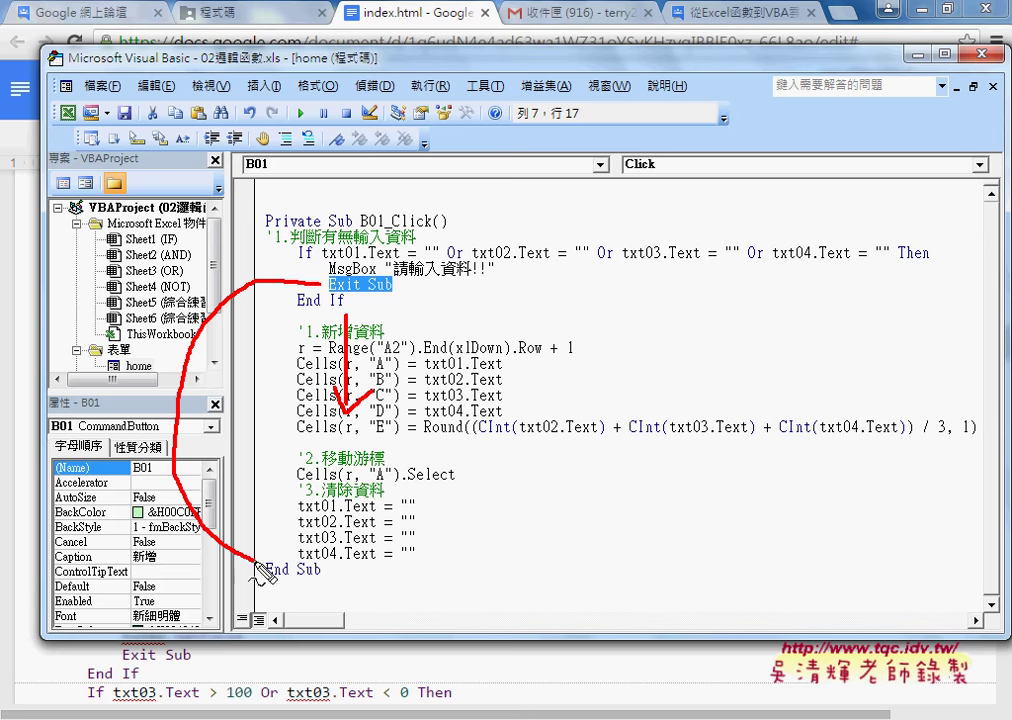
{"action": "left_click_drag", "start_coordinate": [268, 292], "coordinate": [262, 565]}
{"action": "left_click_drag", "start_coordinate": [327, 574], "coordinate": [437, 574]}
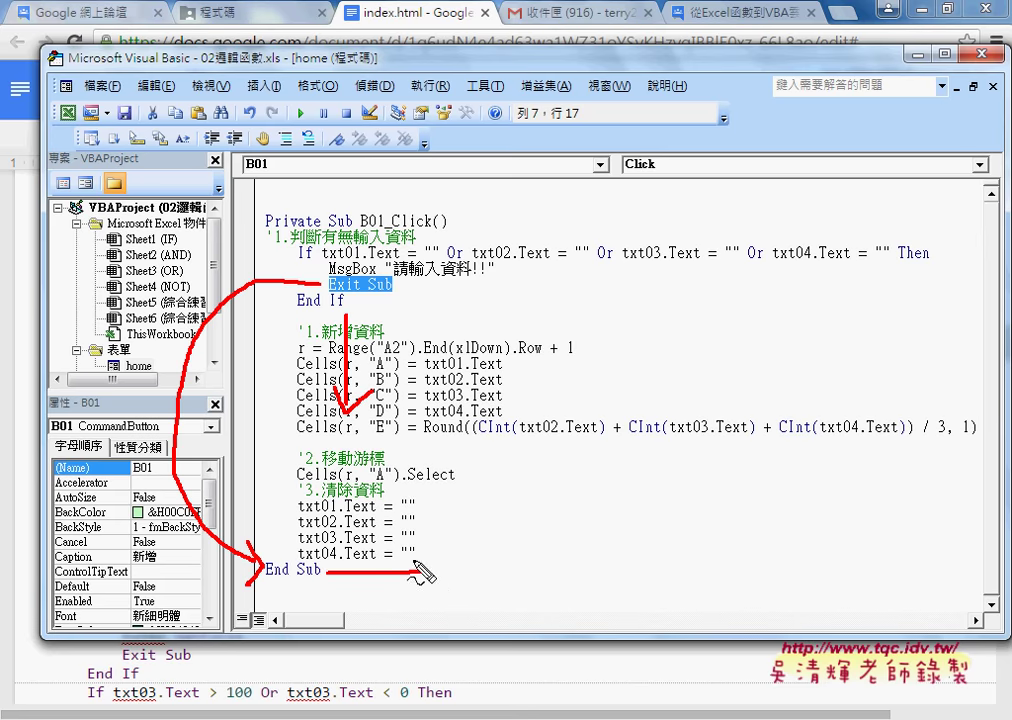
{"action": "left_click_drag", "start_coordinate": [360, 292], "coordinate": [392, 288]}
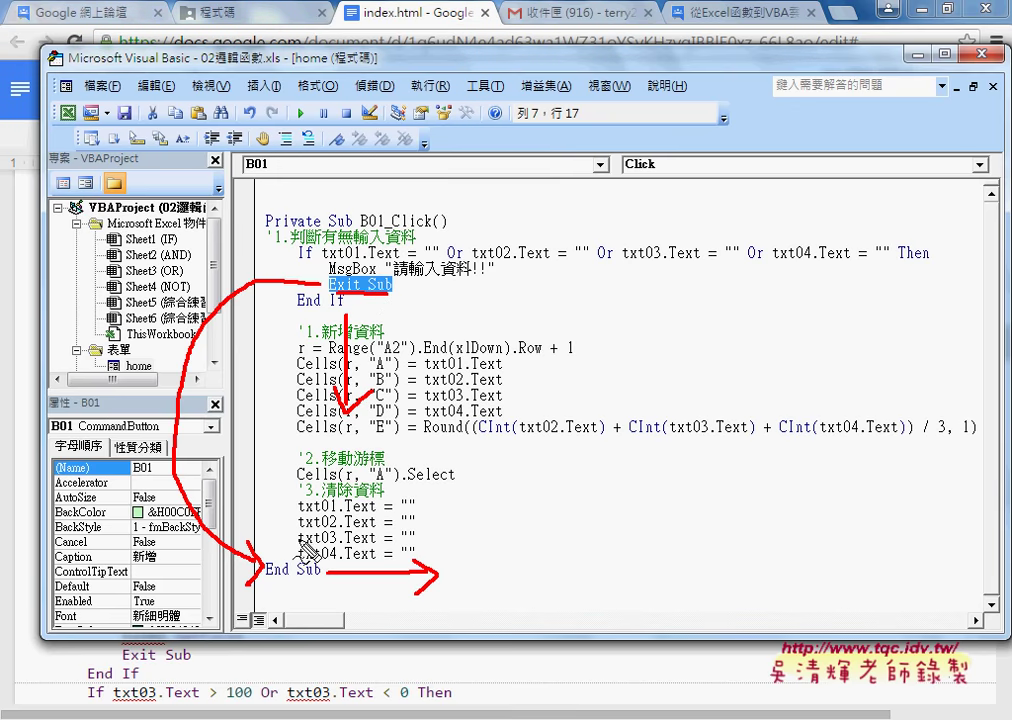
Run the form, submit it empty to trigger the 請輸入資料!! warning, and dismiss it.
{"action": "key", "text": "Escape"}
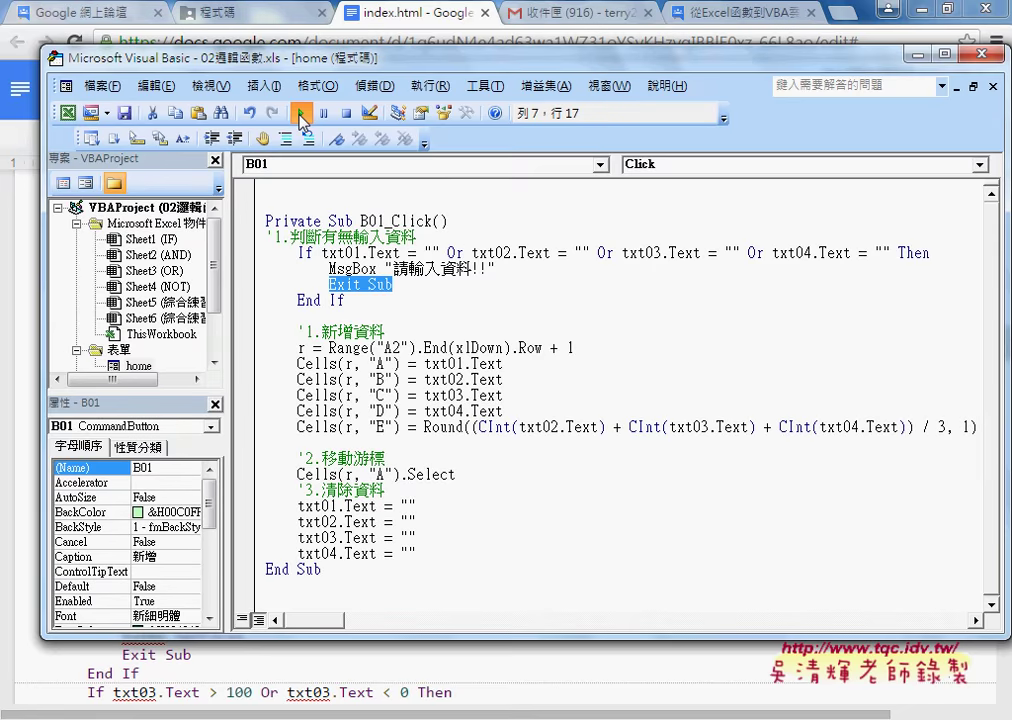
{"action": "left_click", "coordinate": [300, 113]}
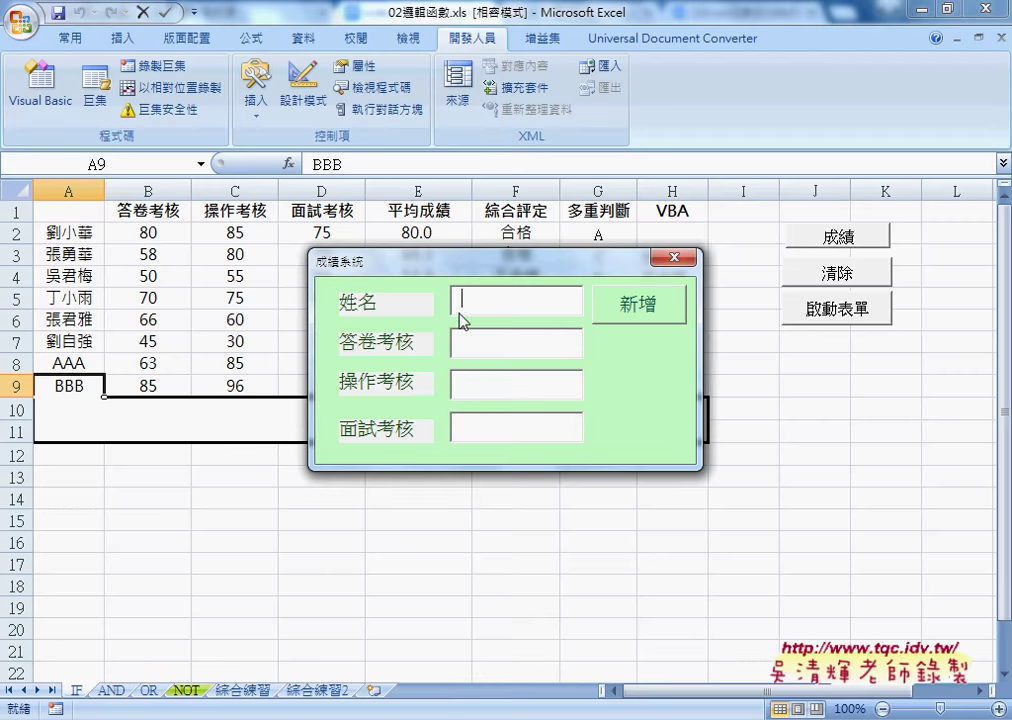
{"action": "left_click", "coordinate": [641, 316]}
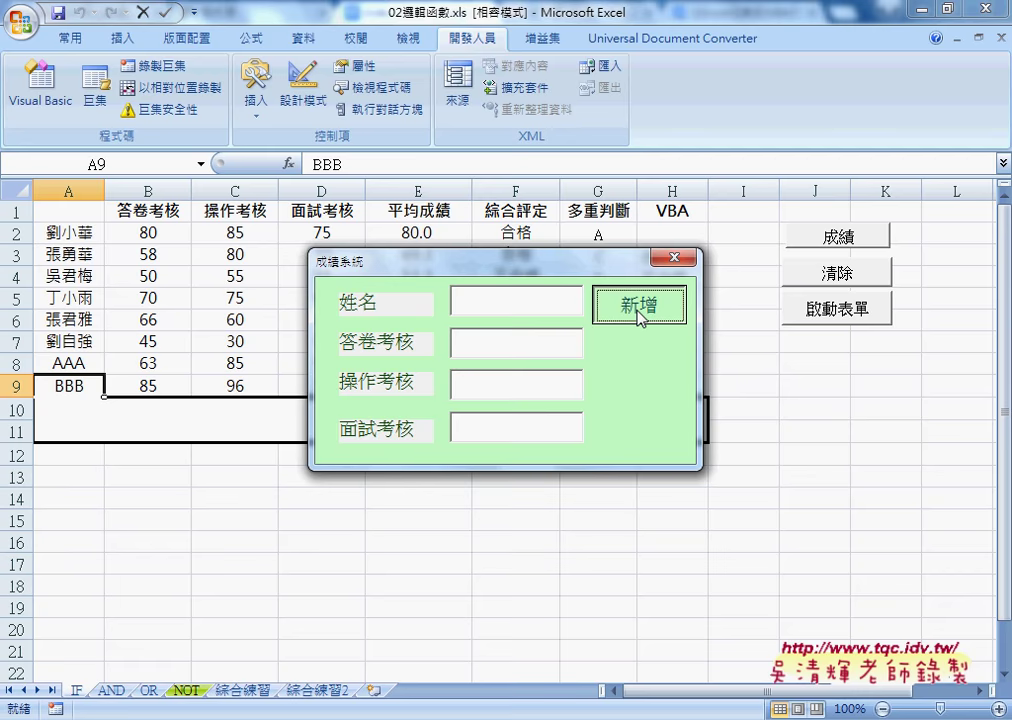
{"action": "left_click", "coordinate": [641, 315]}
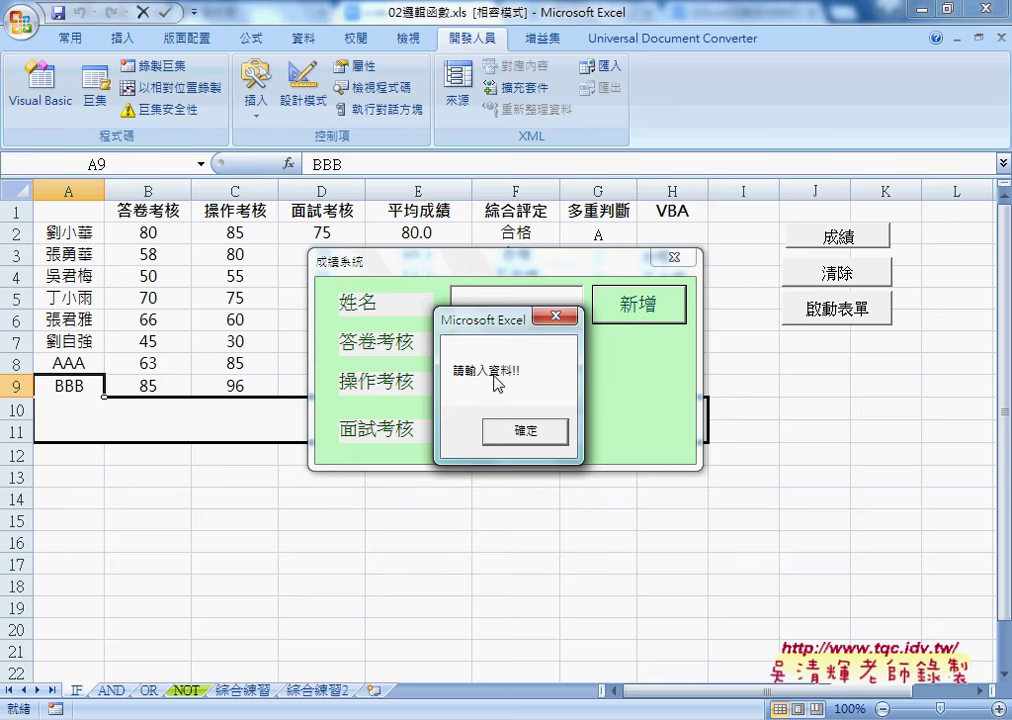
{"action": "left_click", "coordinate": [525, 434]}
{"action": "left_click", "coordinate": [494, 294]}
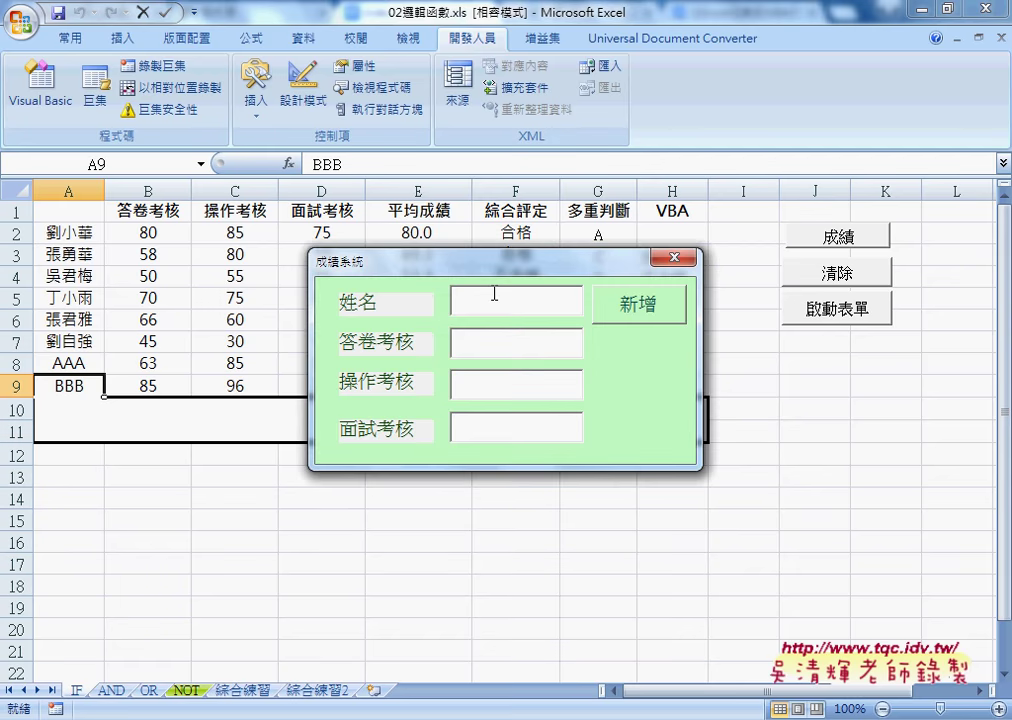
Enter CCC with scores 58 and 52, dismiss the missing-score warning, then add 98 and submit.
{"action": "type", "text": "CCC"}
{"action": "left_click", "coordinate": [501, 352]}
{"action": "type", "text": "58"}
{"action": "left_click", "coordinate": [460, 384]}
{"action": "type", "text": "52"}
{"action": "left_click", "coordinate": [661, 314]}
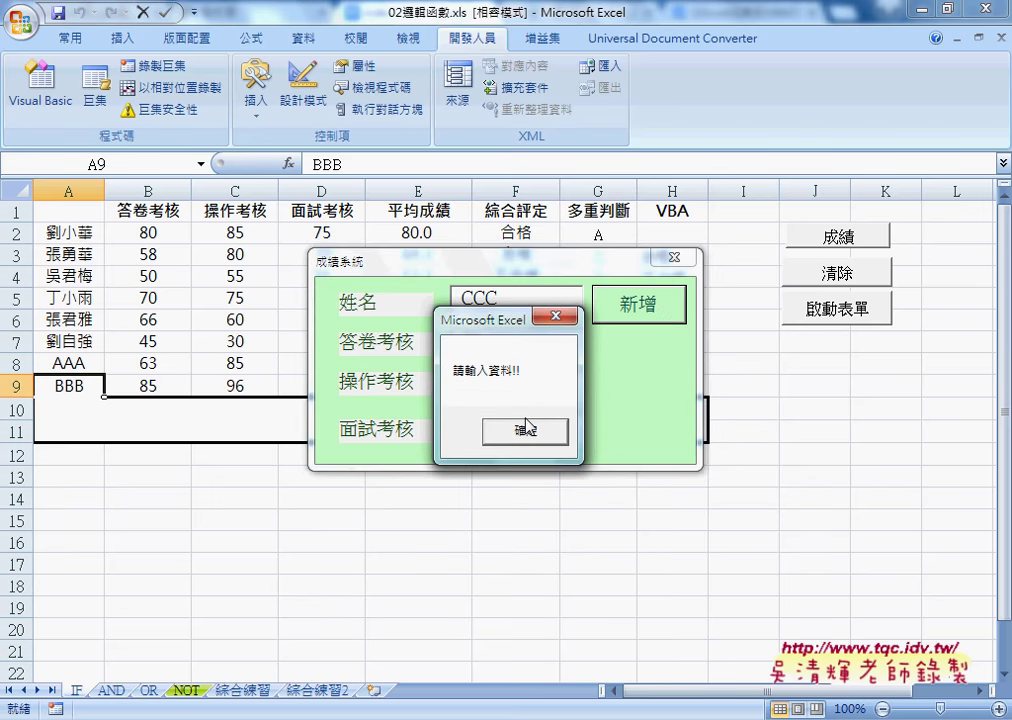
{"action": "left_click", "coordinate": [524, 432]}
{"action": "type", "text": "9"}
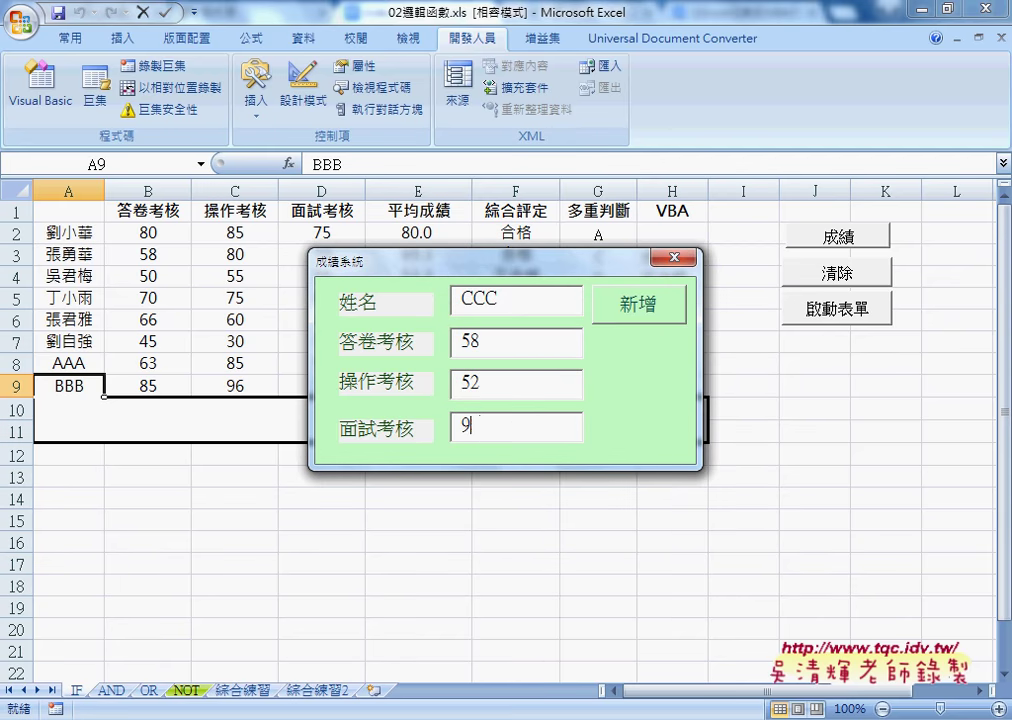
{"action": "type", "text": "8"}
{"action": "key", "text": "Tab"}
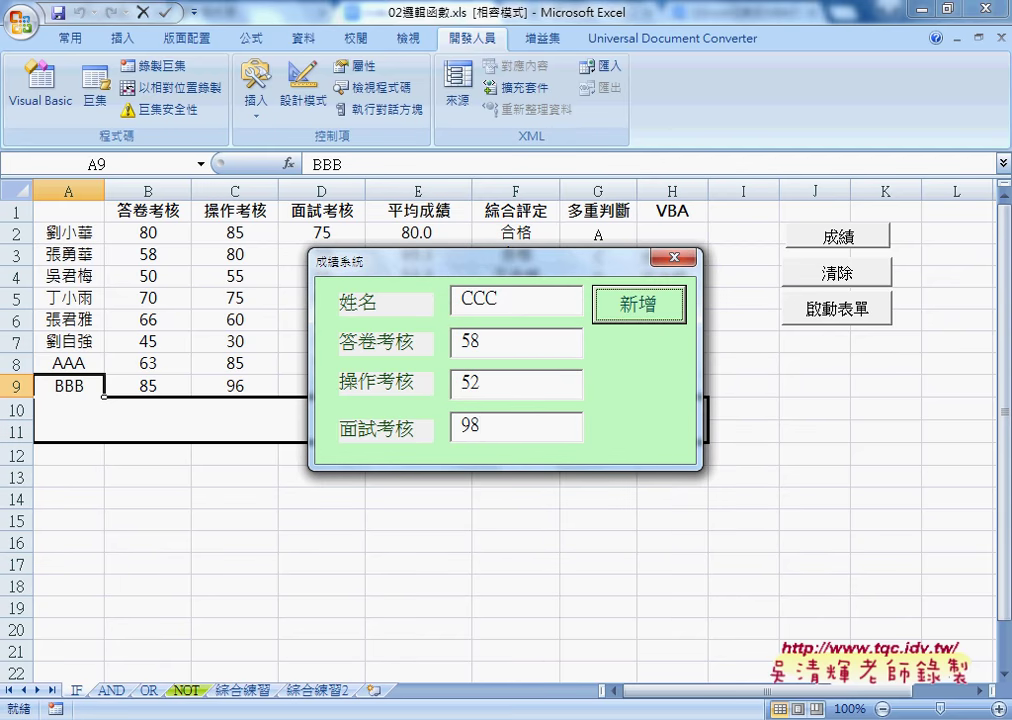
{"action": "key", "text": "Return"}
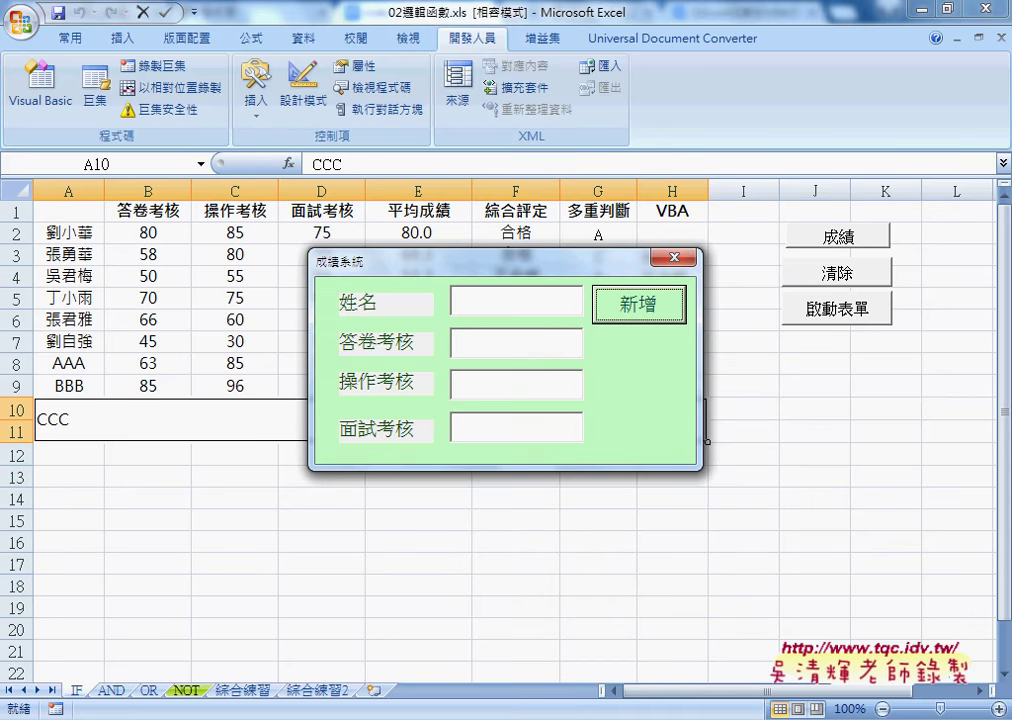
Move the form aside to check the data rows, then enter DDD and 120.
{"action": "left_click_drag", "start_coordinate": [584, 262], "coordinate": [707, 523]}
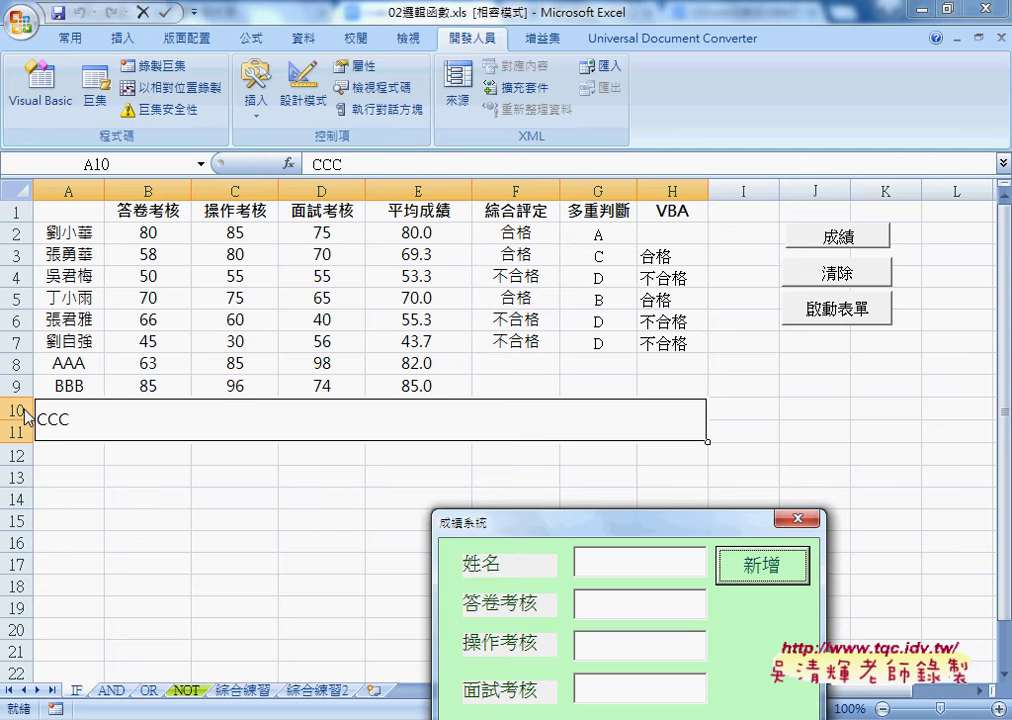
{"action": "mouse_move", "coordinate": [714, 524]}
{"action": "left_mouse_down"}
{"action": "mouse_move", "coordinate": [575, 340]}
{"action": "mouse_move", "coordinate": [559, 334]}
{"action": "left_mouse_up"}
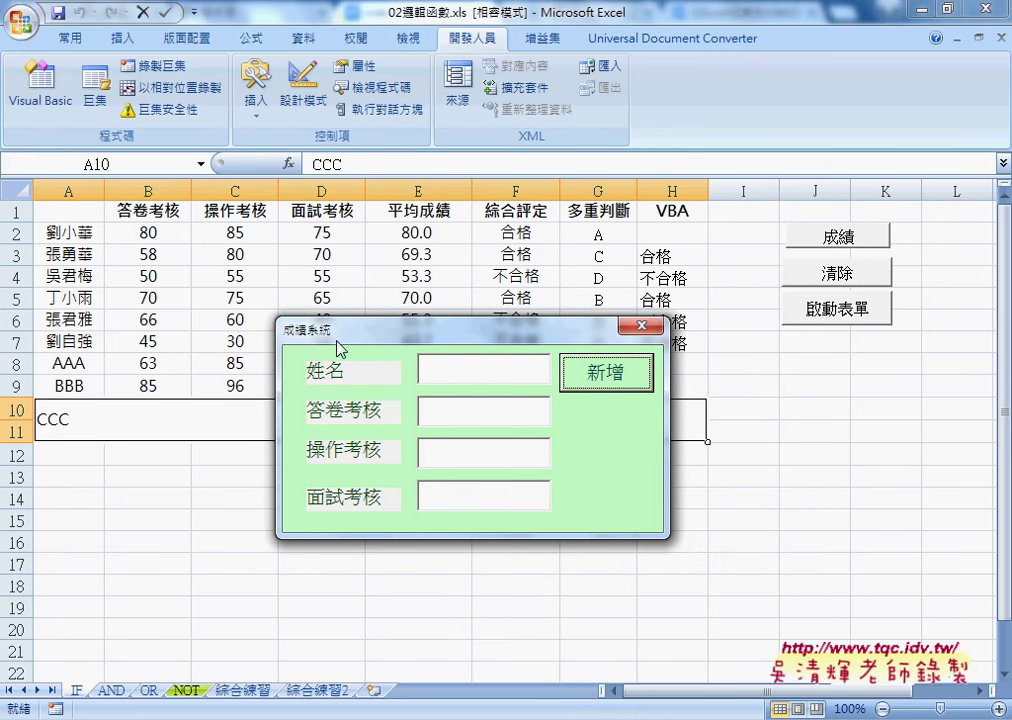
{"action": "left_click", "coordinate": [443, 372]}
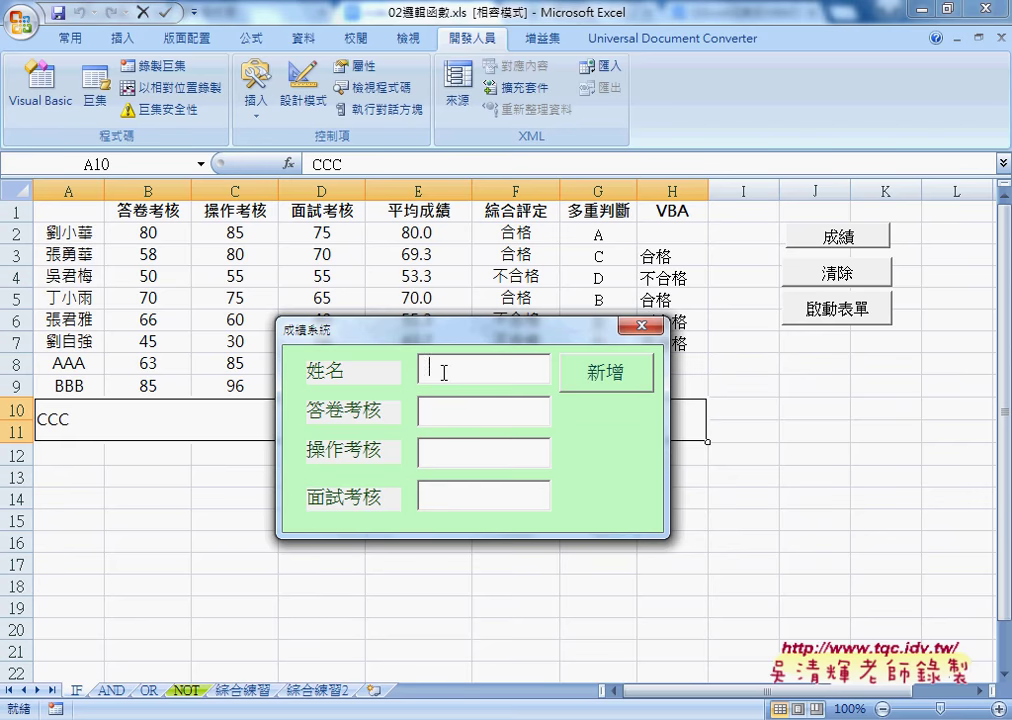
{"action": "type", "text": "DDD"}
{"action": "type", "text": "12"}
{"action": "type", "text": "0"}
Close the running form and double-click the designer's 新增 button to open B01_Click.
{"action": "left_click", "coordinate": [641, 325]}
{"action": "left_click", "coordinate": [567, 221]}
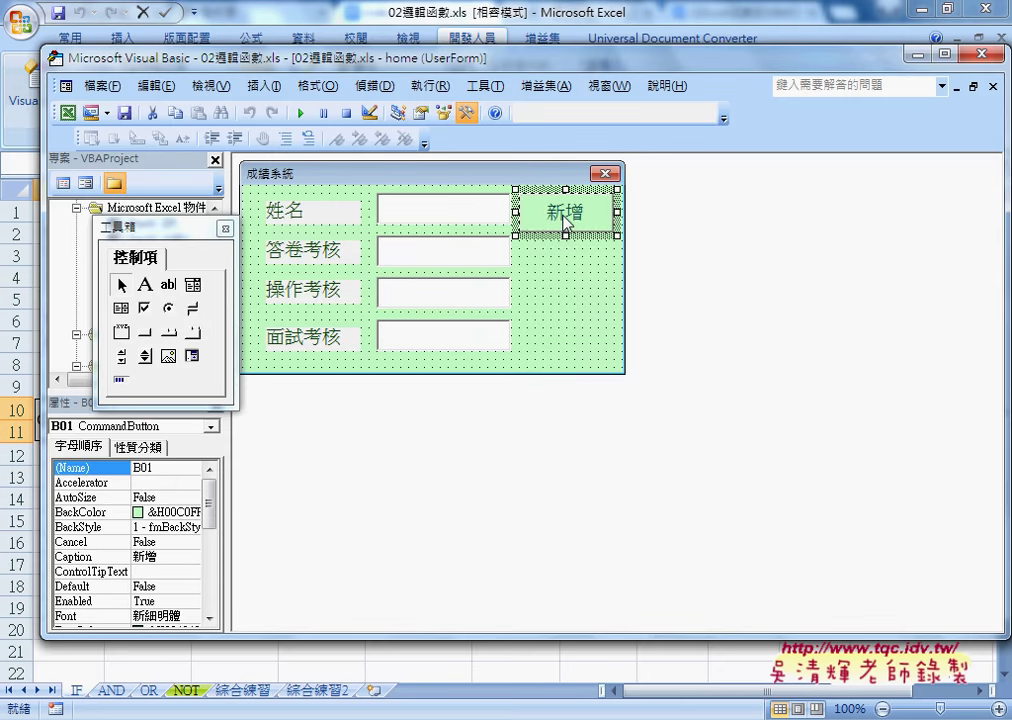
{"action": "double_click", "coordinate": [572, 222]}
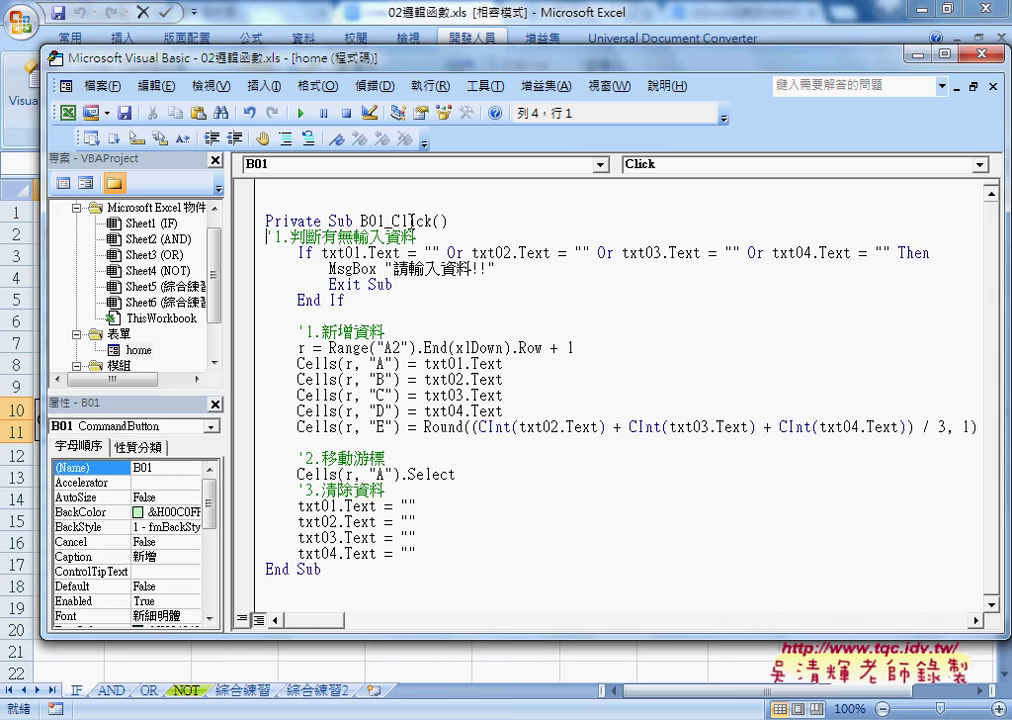
Tab-indent the '1.判斷有無輸入資料 comment line in B01_Click to match the If statement.
{"action": "left_click_drag", "start_coordinate": [392, 220], "coordinate": [433, 220]}
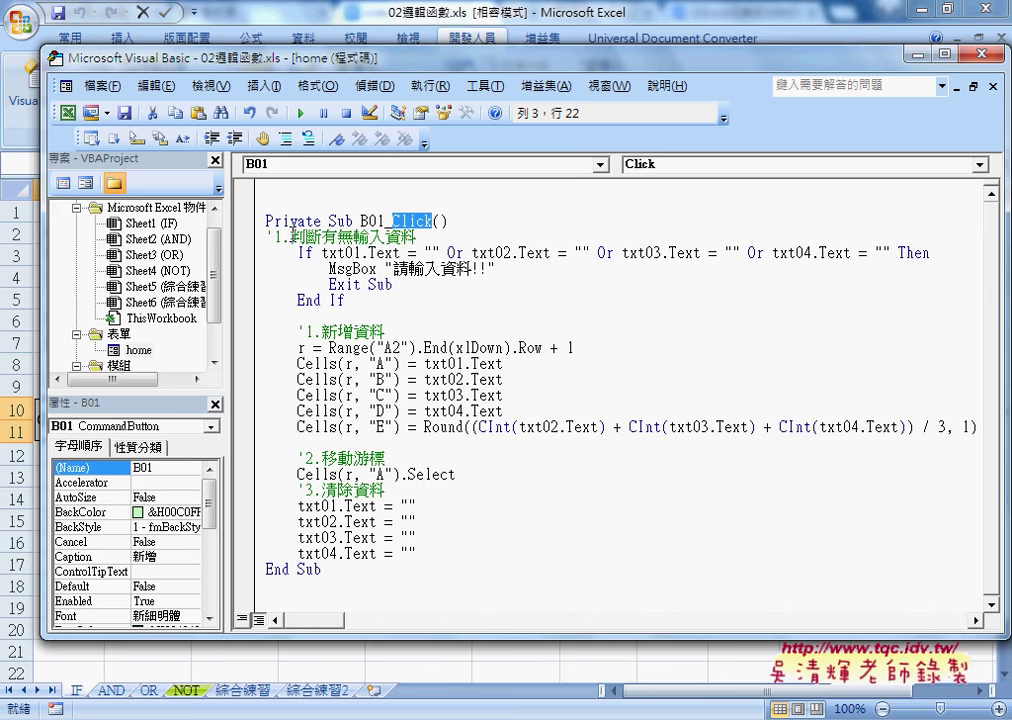
{"action": "left_click", "coordinate": [267, 237]}
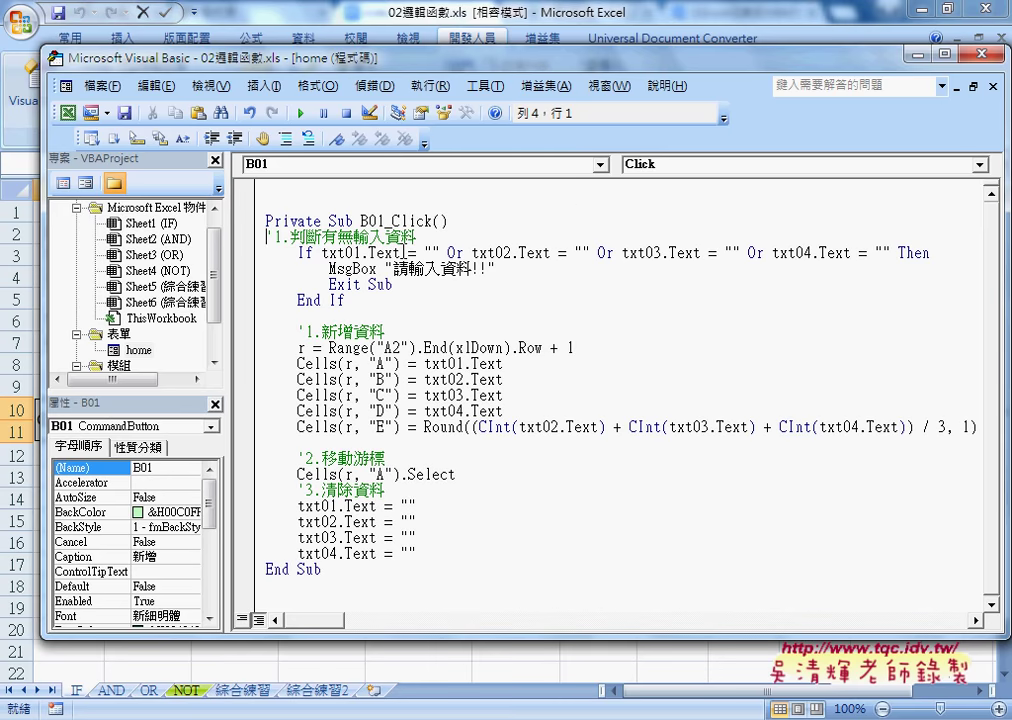
{"action": "key", "text": "Tab"}
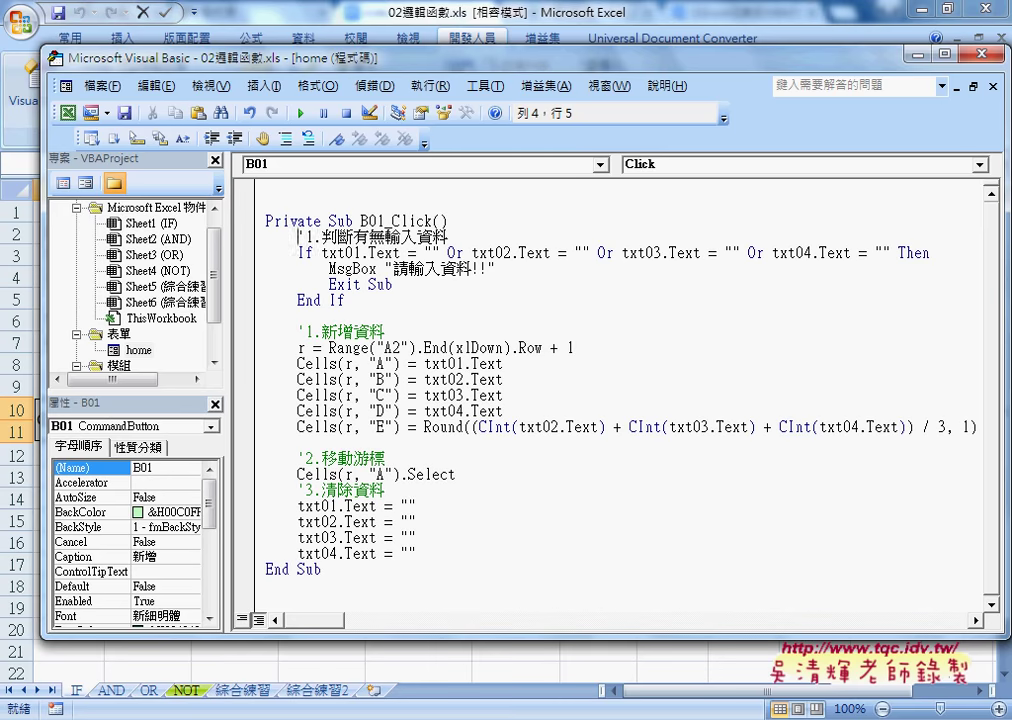
{"action": "left_click", "coordinate": [424, 348]}
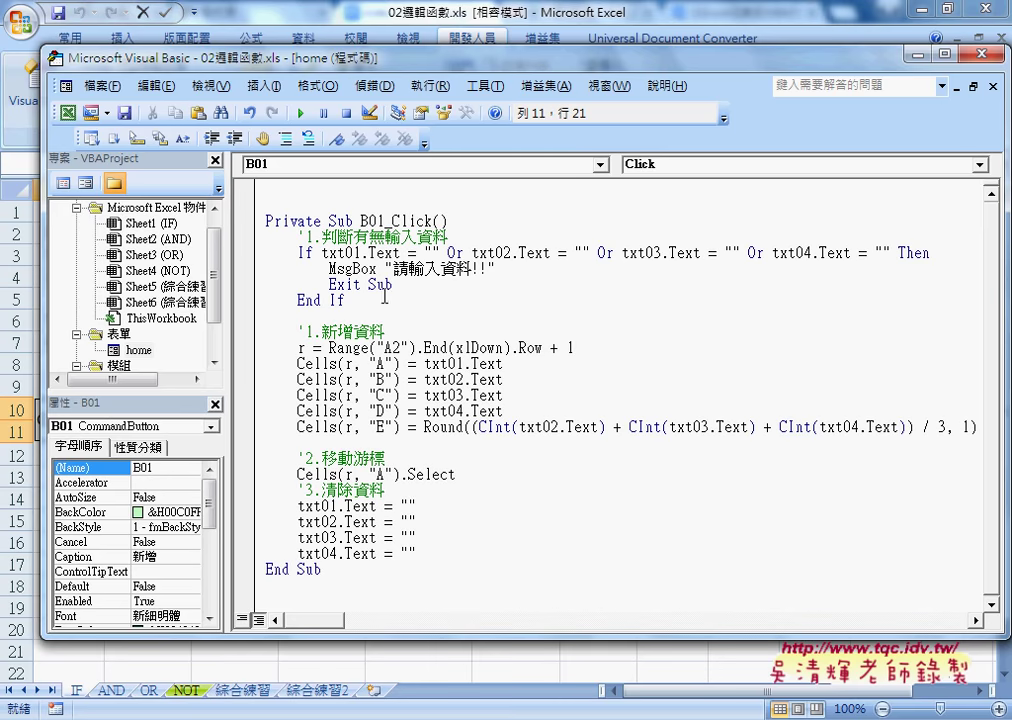
{"action": "left_click_drag", "start_coordinate": [470, 253], "coordinate": [441, 253]}
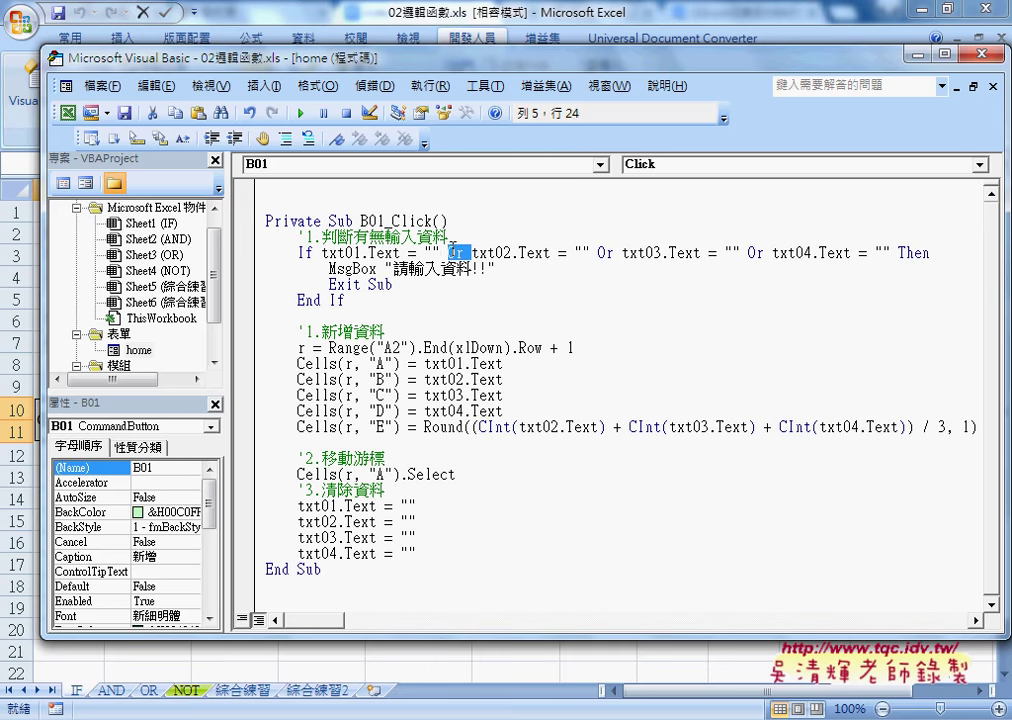